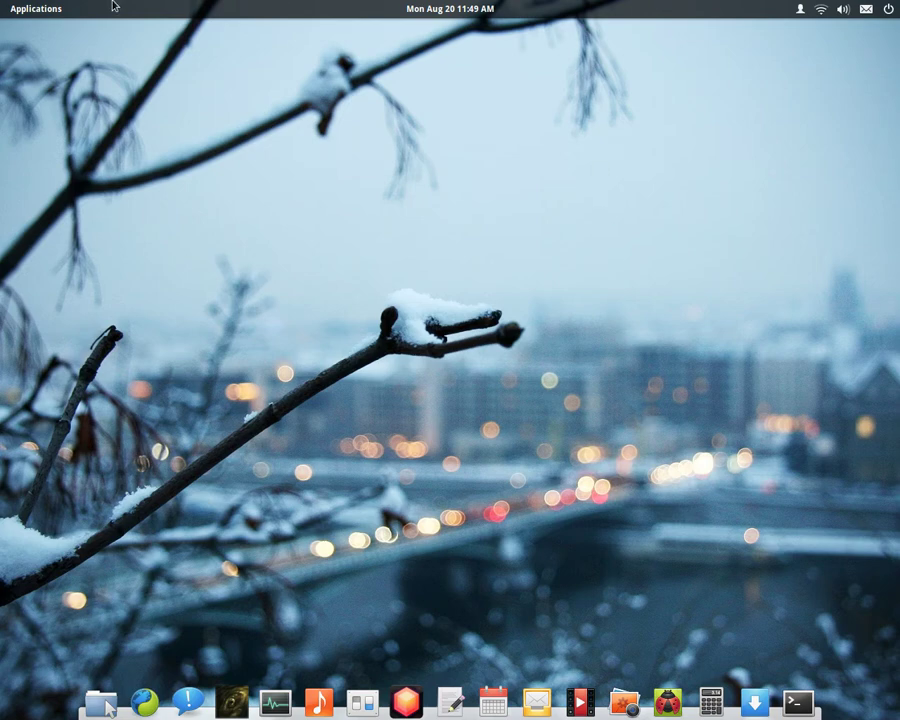
# Open the applications launcher and look through its three pages of installed apps, ending on page 1.
pyautogui.click(37, 9)
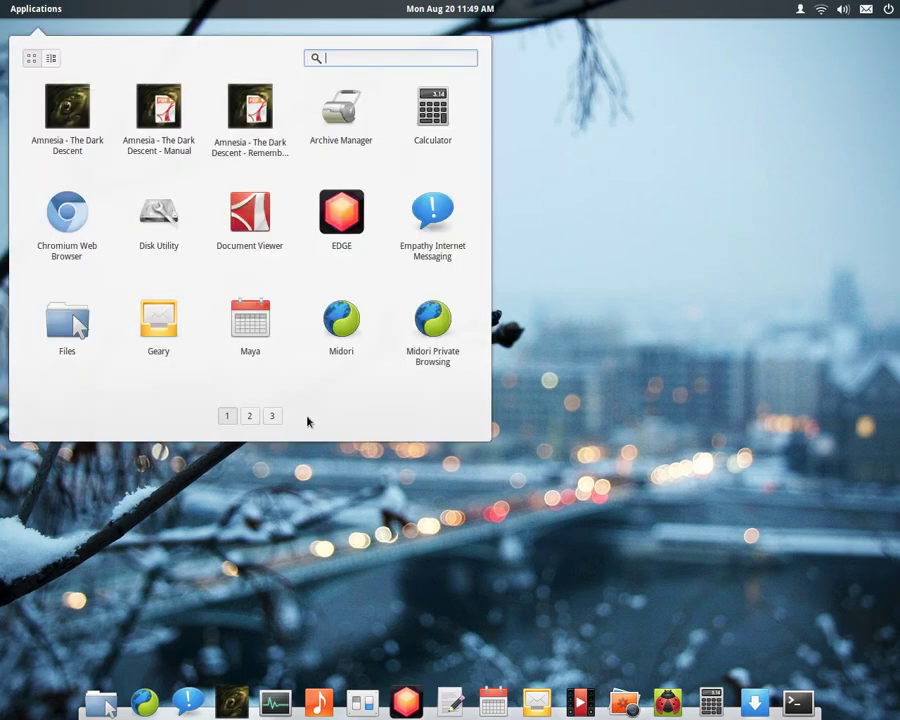
pyautogui.click(249, 418)
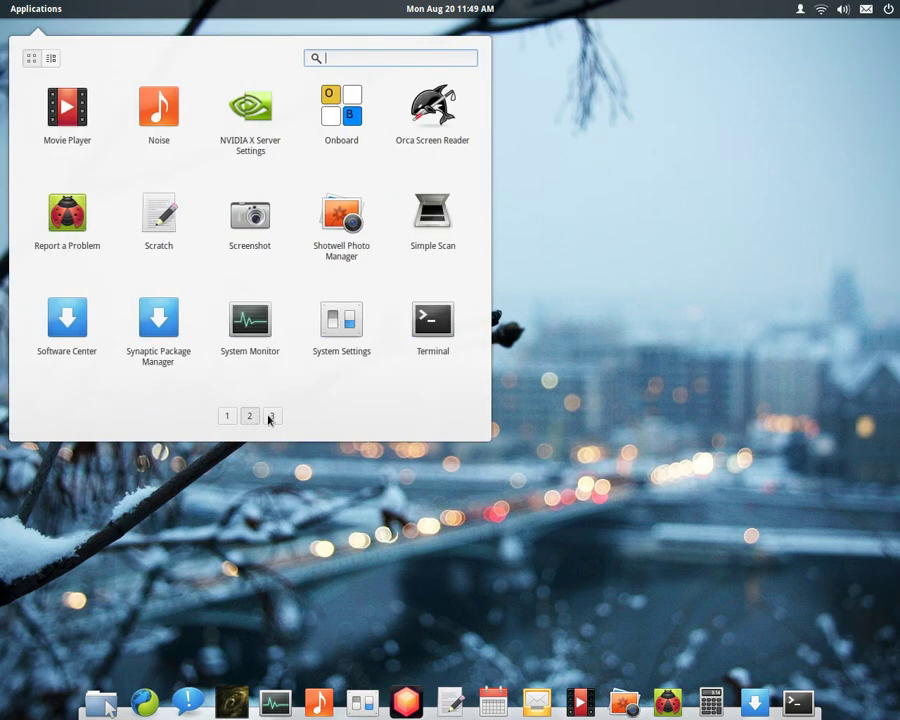
pyautogui.click(271, 416)
pyautogui.click(228, 416)
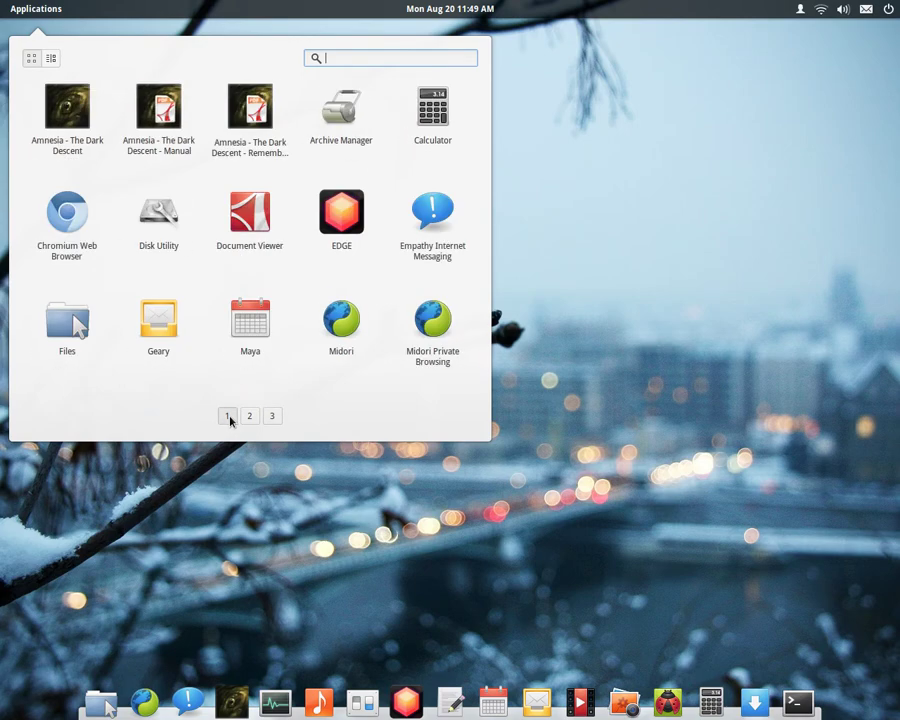
pyautogui.click(249, 416)
pyautogui.click(270, 416)
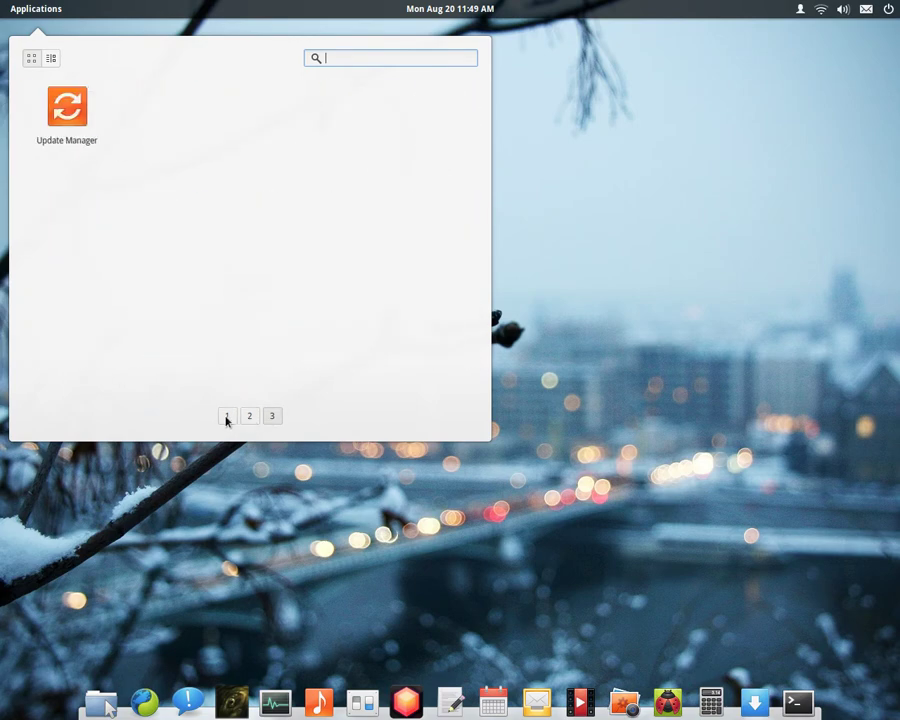
pyautogui.click(227, 416)
# Add Document Viewer from the launcher to the dock and remove it from the dock again.
pyautogui.moveTo(250, 215); pyautogui.dragTo(534, 702)
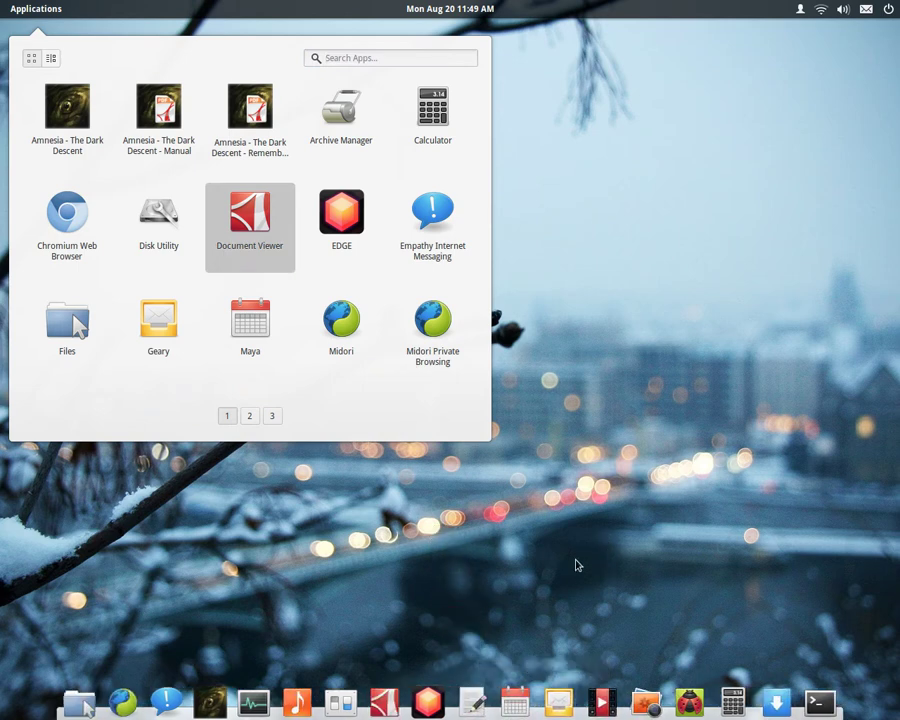
pyautogui.rightClick(382, 694)
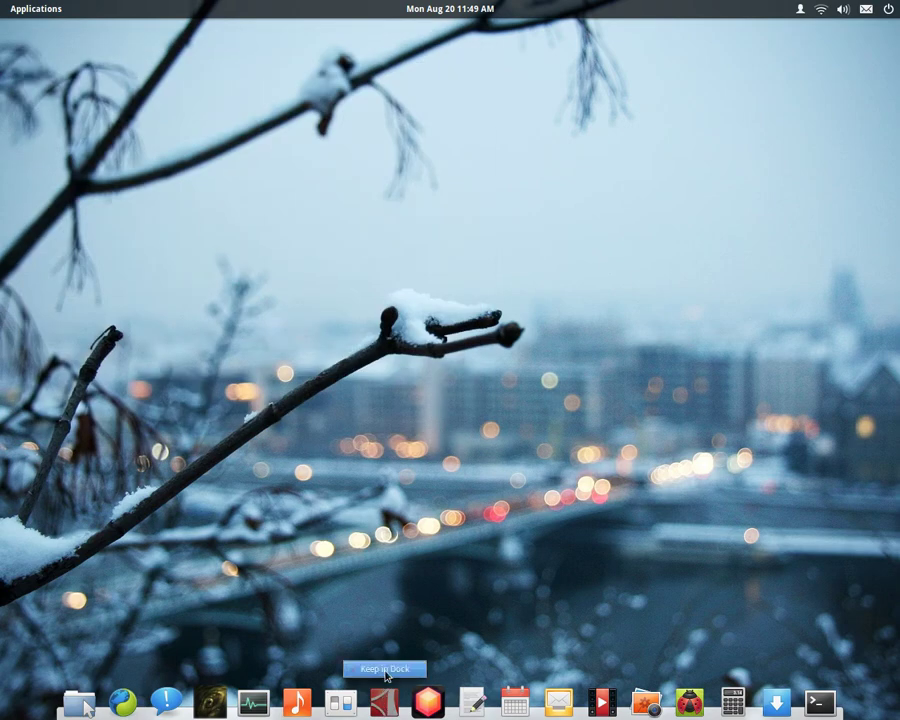
pyautogui.click(385, 669)
# Switch the applications launcher to category view and look through the categories from Accessories to Universal Access.
pyautogui.click(27, 8)
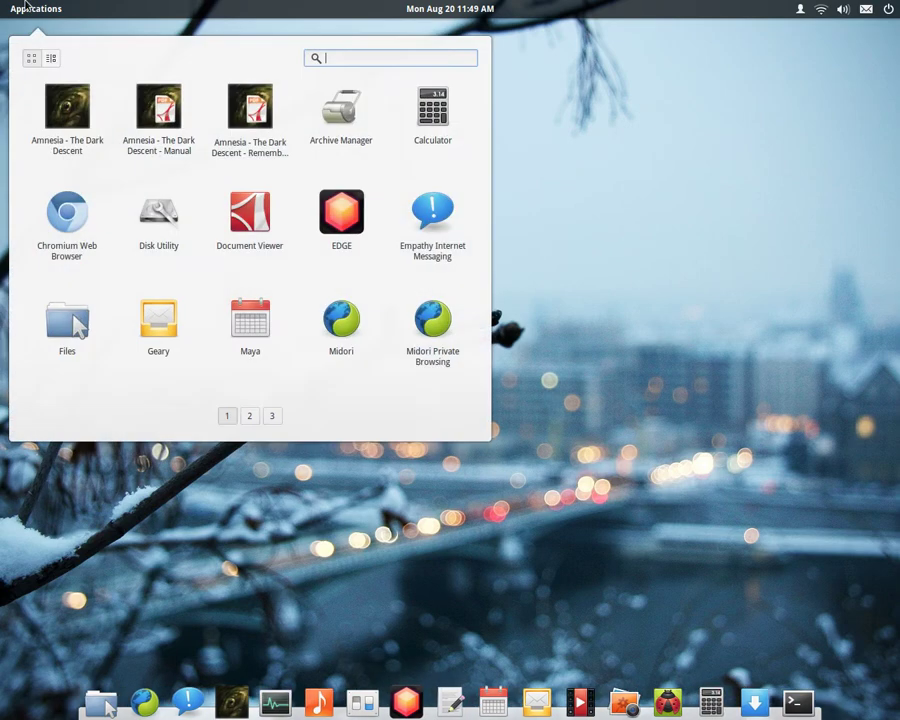
pyautogui.click(51, 58)
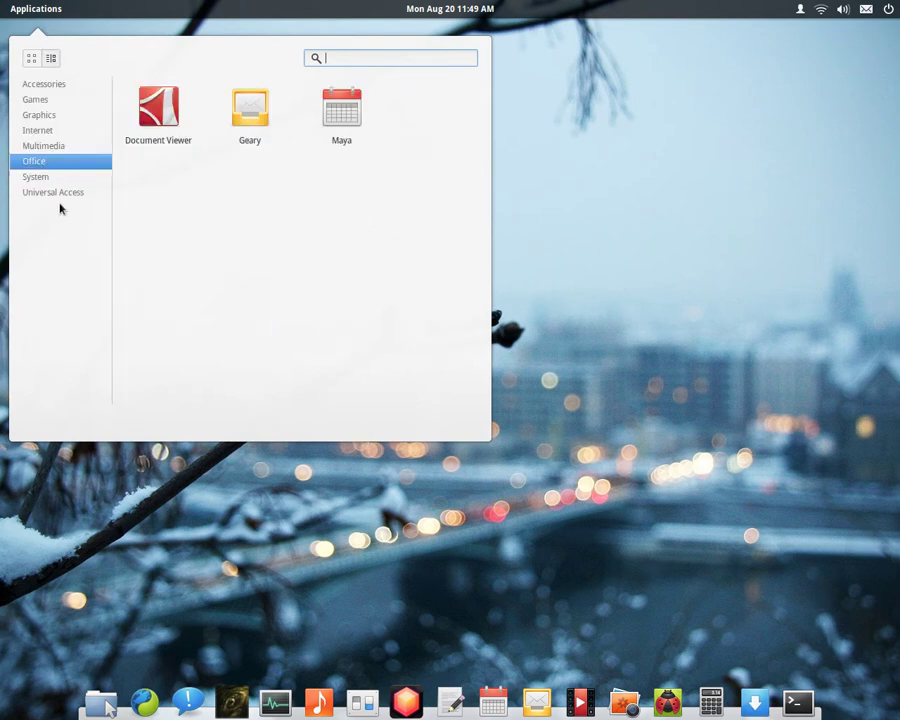
pyautogui.click(30, 85)
pyautogui.click(32, 99)
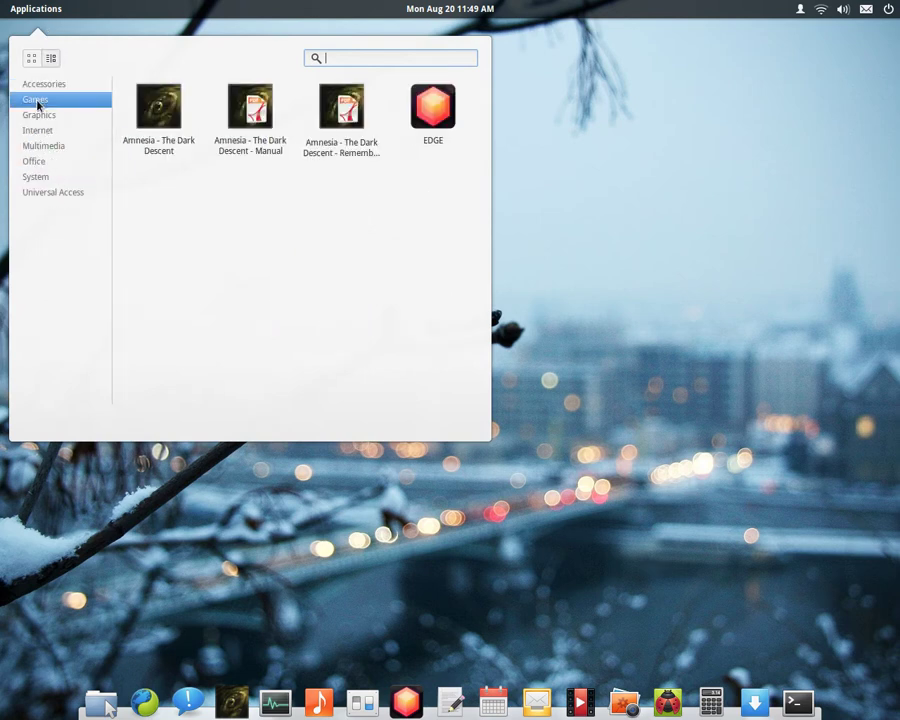
pyautogui.click(36, 115)
pyautogui.click(40, 131)
pyautogui.click(40, 147)
pyautogui.click(36, 161)
pyautogui.click(36, 177)
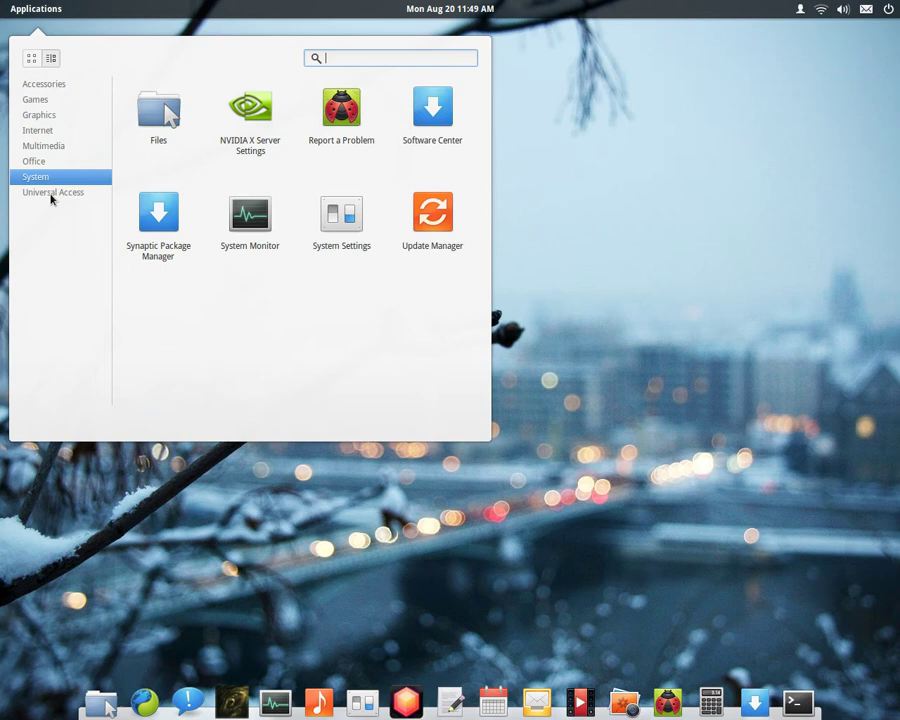
pyautogui.click(50, 192)
# Go through the app categories a second time, return the launcher to grid view and close it.
pyautogui.click(30, 85)
pyautogui.click(33, 99)
pyautogui.click(36, 115)
pyautogui.click(38, 131)
pyautogui.click(38, 146)
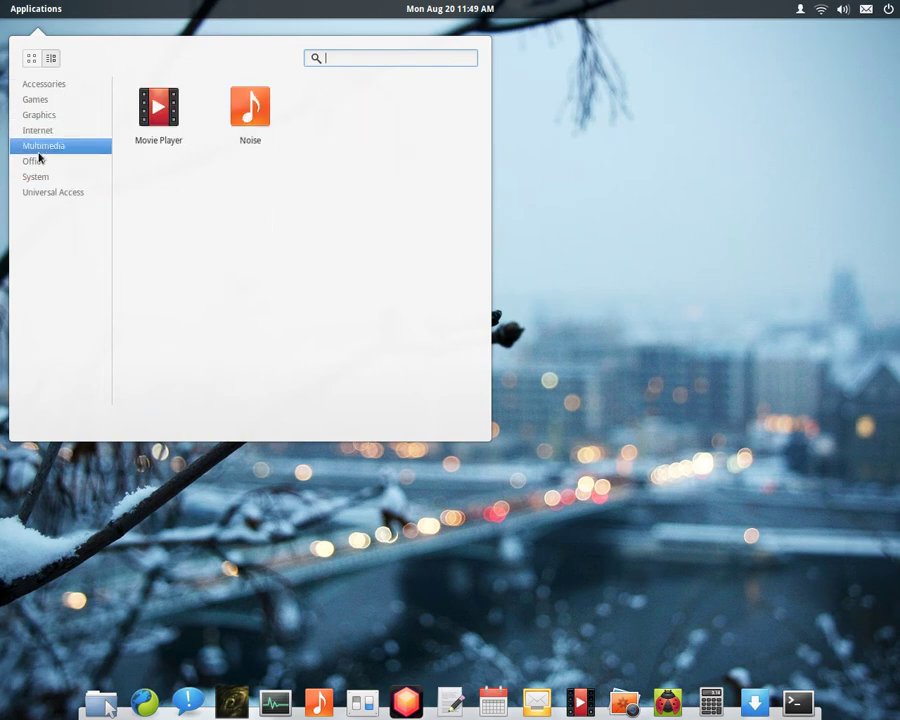
pyautogui.click(36, 161)
pyautogui.click(36, 177)
pyautogui.click(40, 191)
pyautogui.click(31, 58)
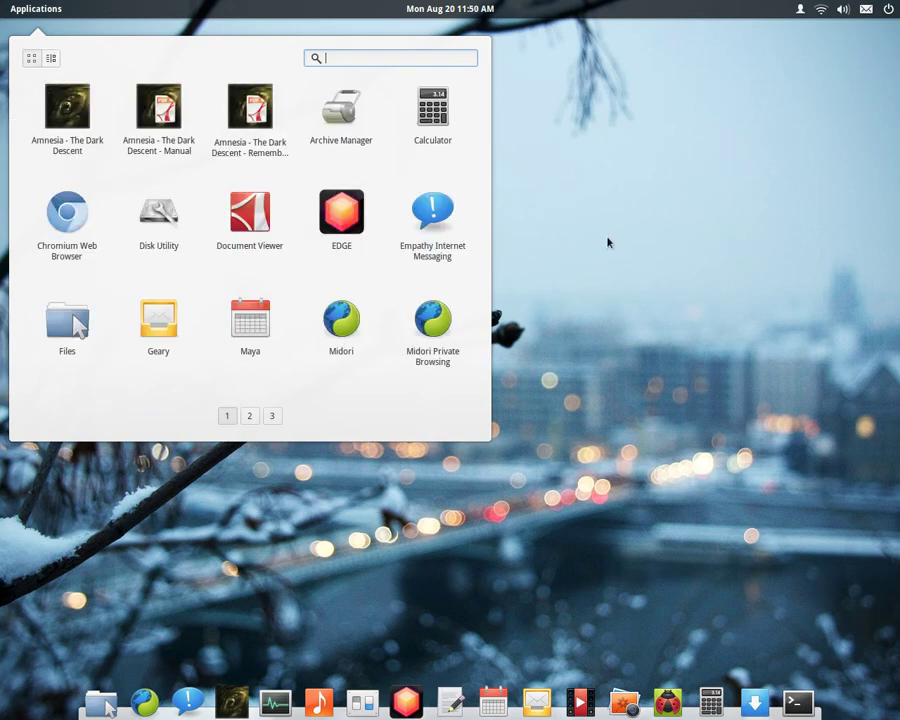
pyautogui.click(10, 6)
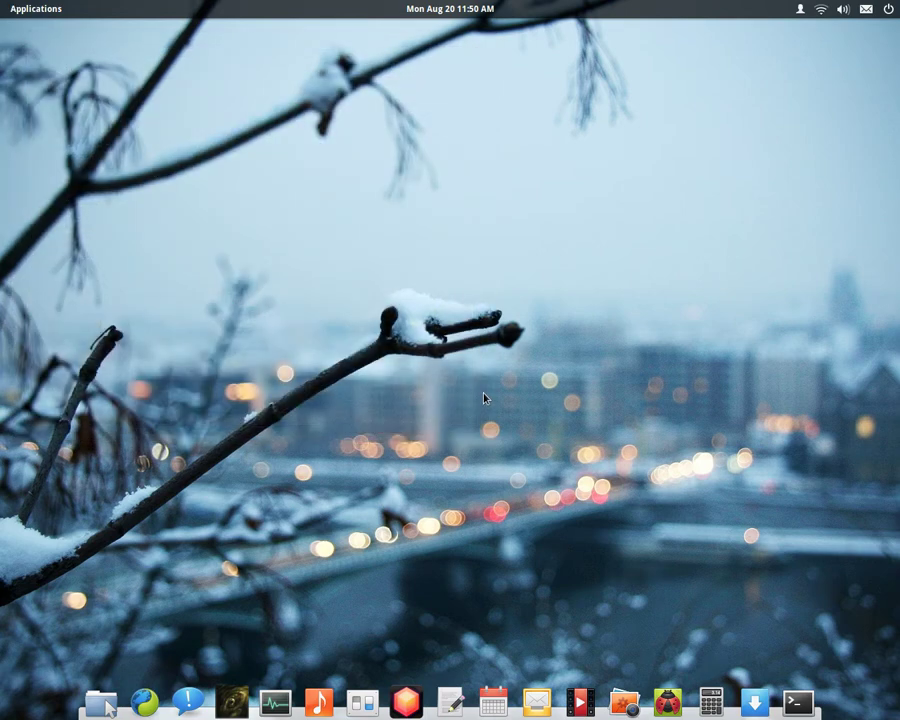
# Open and dismiss the applications launcher twice.
pyautogui.press('super')
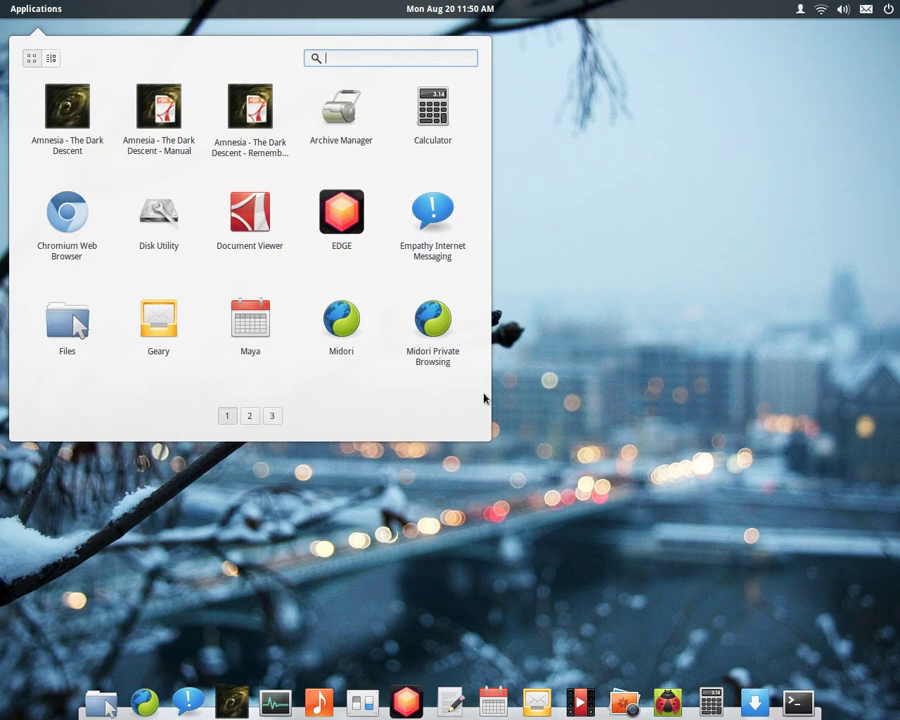
pyautogui.press('Escape')
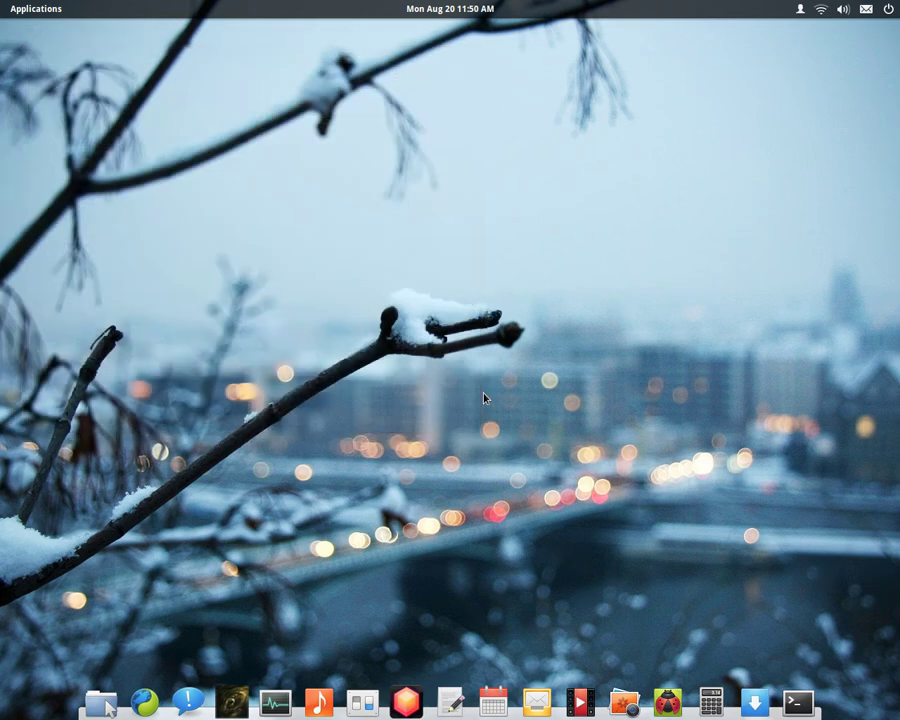
pyautogui.press('super')
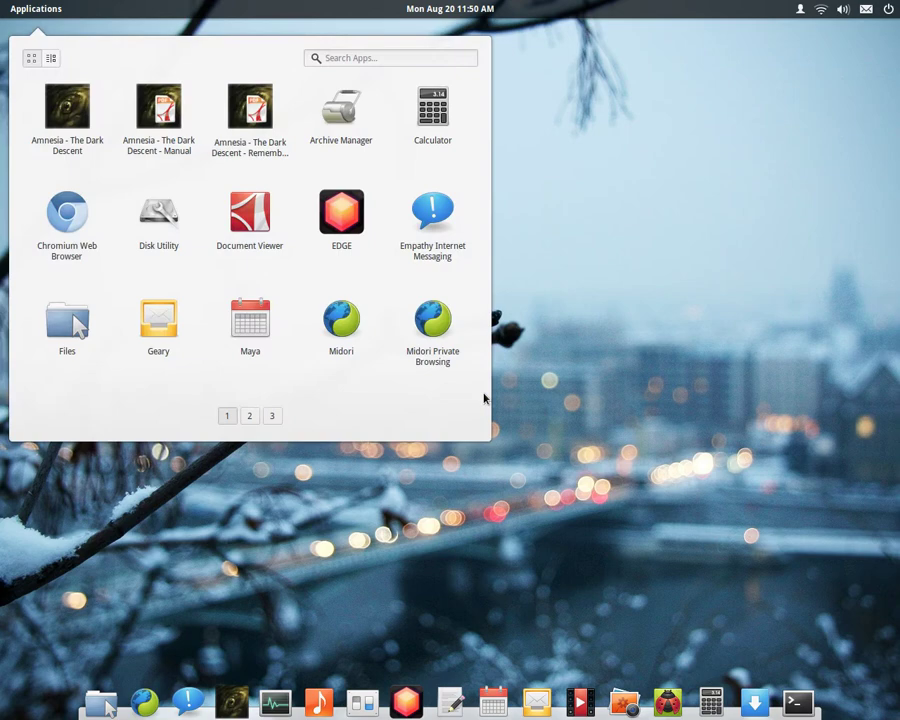
pyautogui.press('Escape')
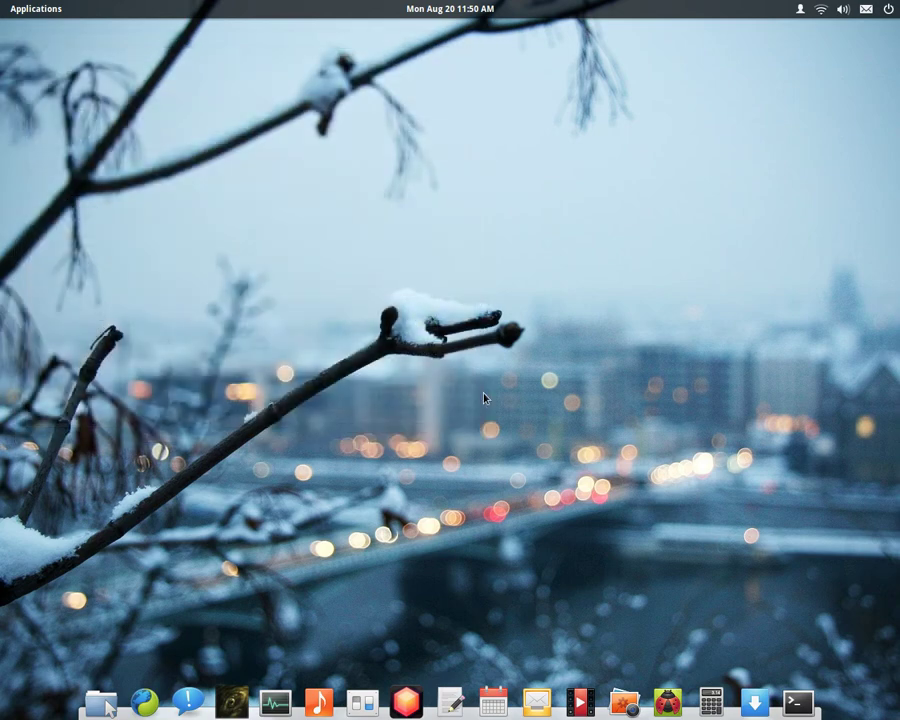
# Try instant app searches in the launcher with the single letters "r" and "t", clearing the search each time.
pyautogui.press('super')
pyautogui.write('r')
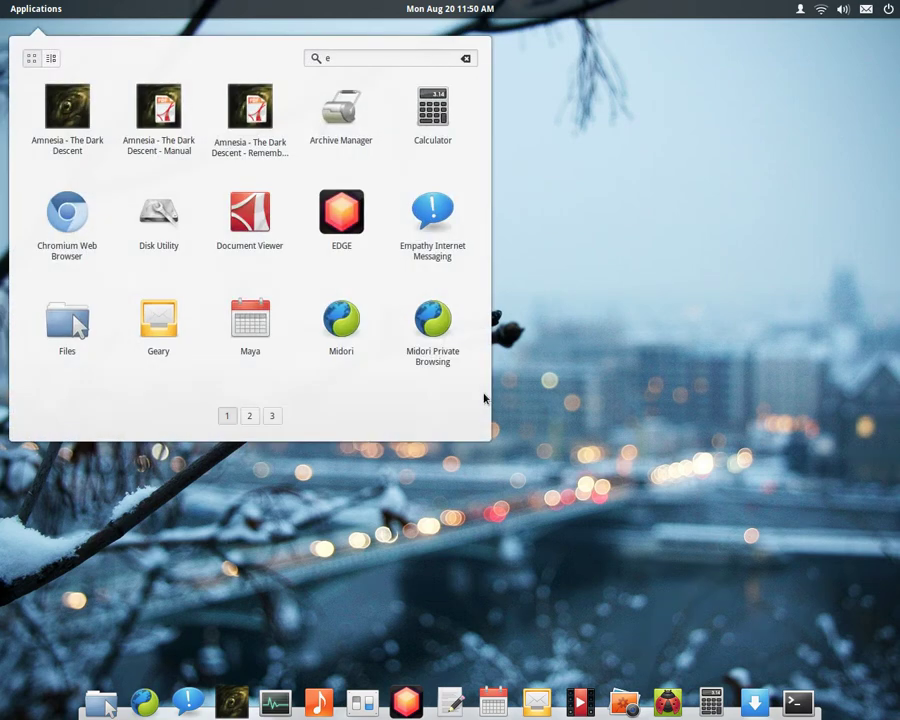
pyautogui.press('BackSpace')
pyautogui.write('r')
pyautogui.press('BackSpace')
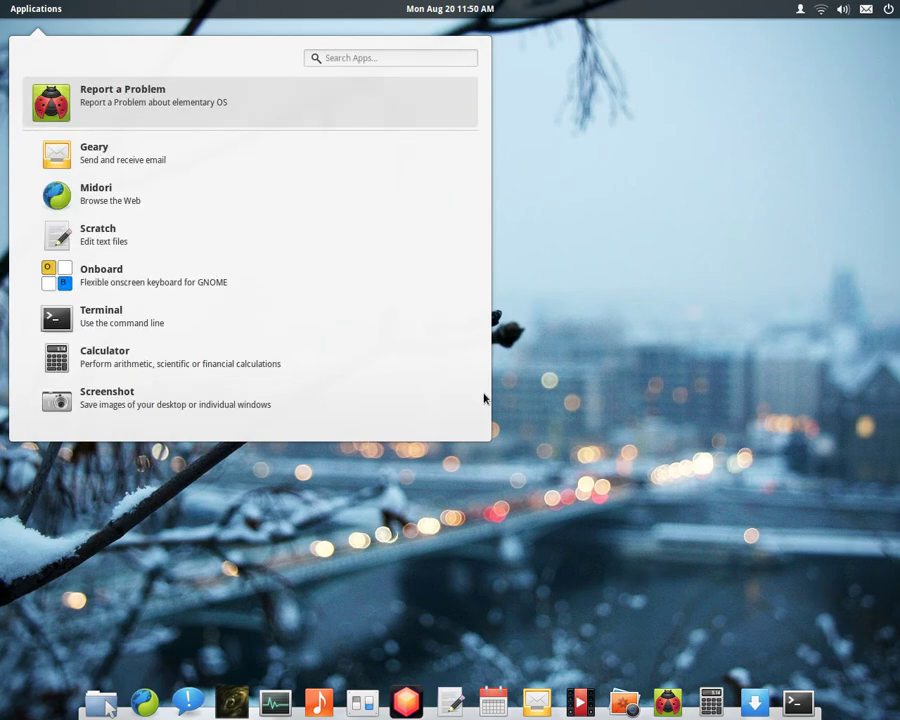
pyautogui.write('r')
pyautogui.press('BackSpace')
pyautogui.write('t')
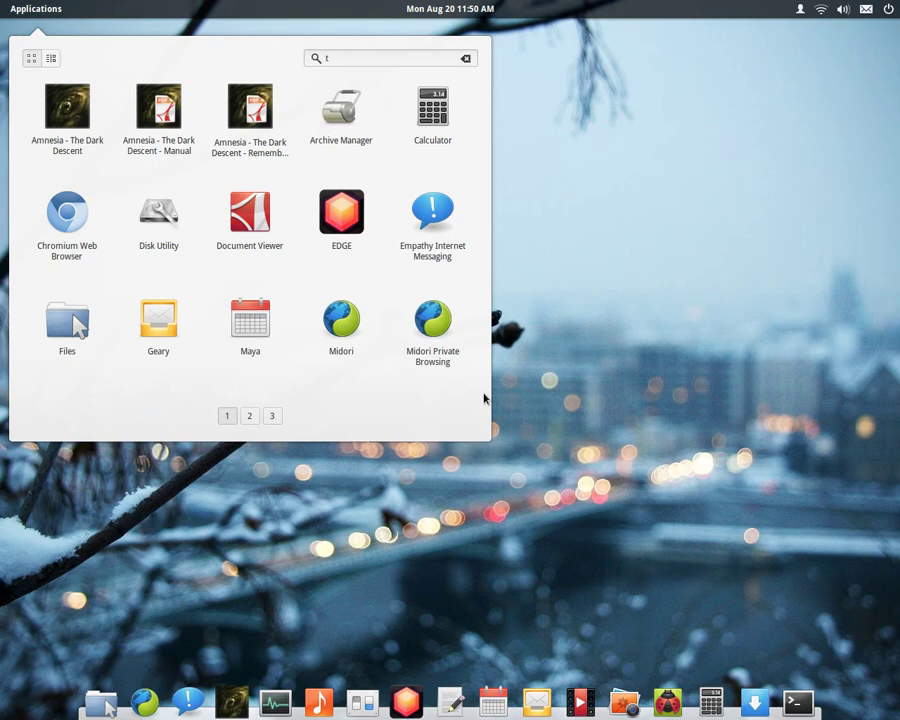
pyautogui.press('BackSpace')
pyautogui.write('t')
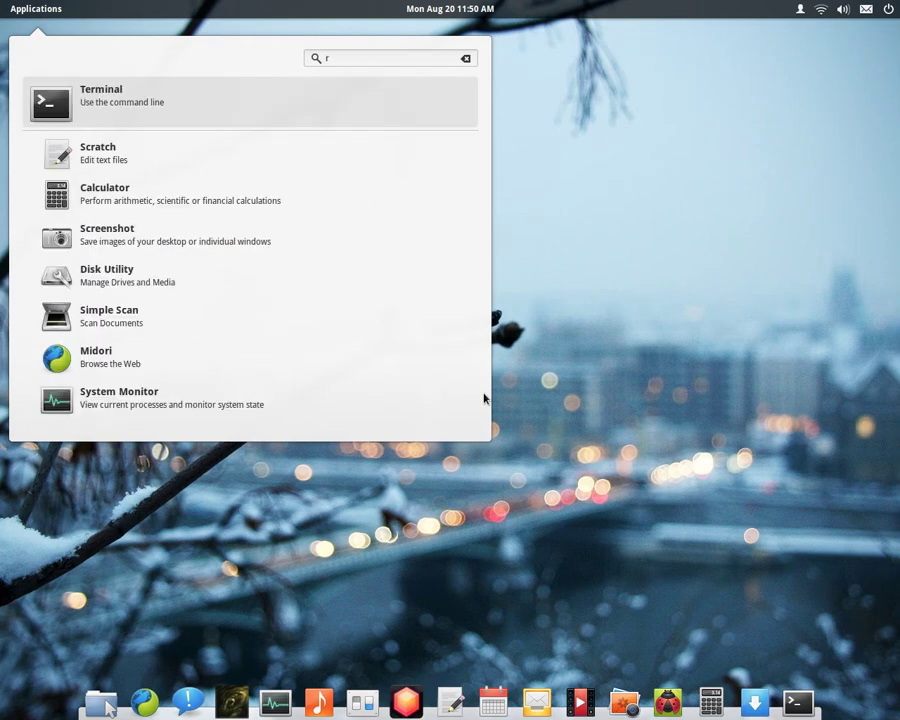
pyautogui.press('BackSpace')
pyautogui.write('r')
pyautogui.press('BackSpace')
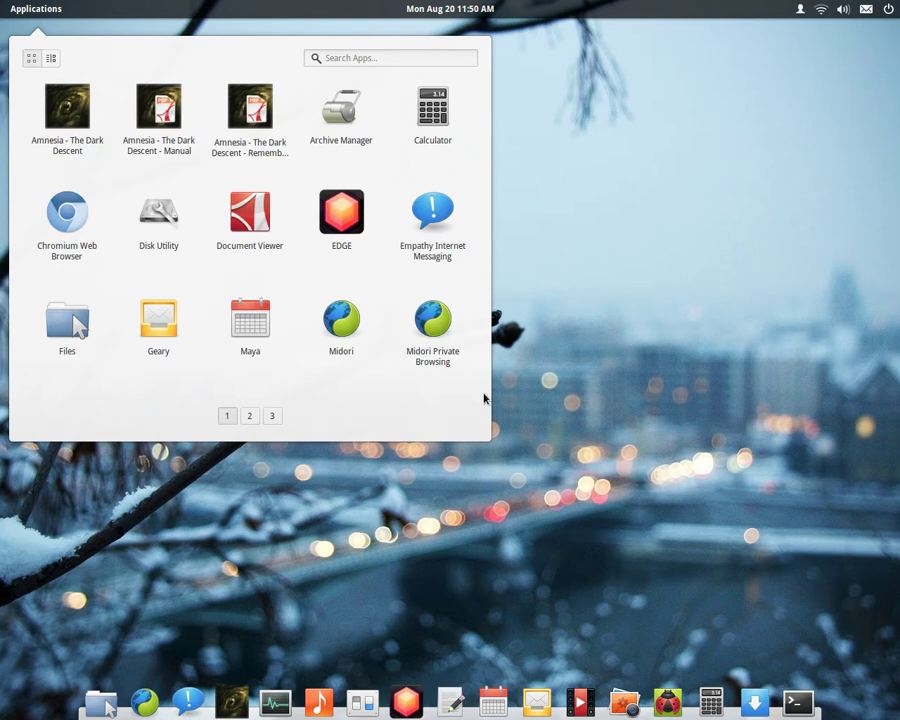
# Search the launcher for "t", move the selection down to Simple Scan and back up, and leave the launcher.
pyautogui.write('t')
pyautogui.press('Down')
pyautogui.press('Down')
pyautogui.press('Down')
pyautogui.press('Down')
pyautogui.press('Down')
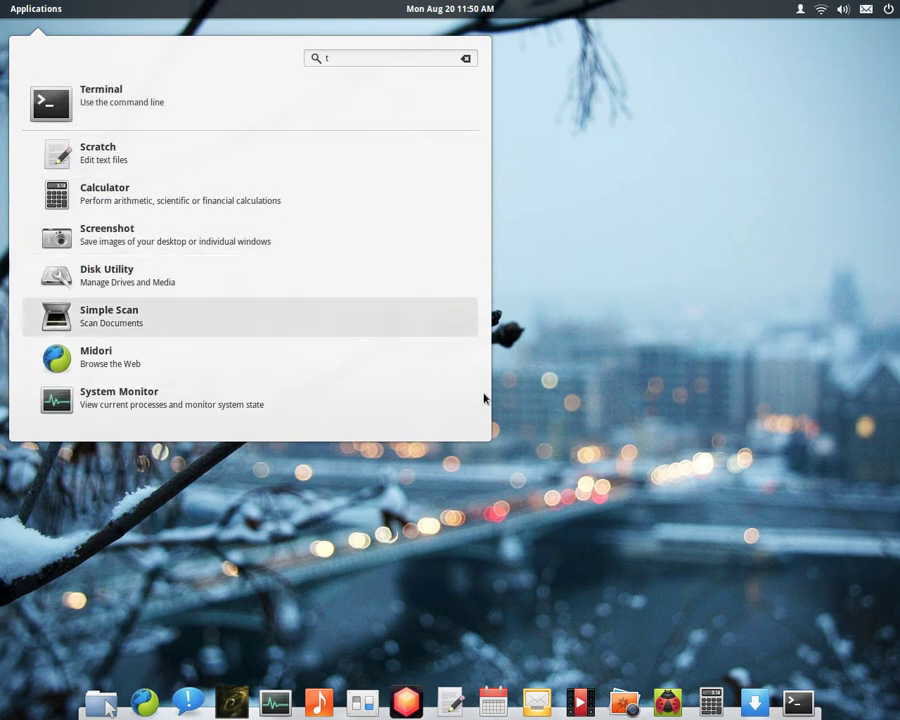
pyautogui.press('Up')
pyautogui.press('Up')
pyautogui.press('Up')
pyautogui.press('Up')
pyautogui.press('Up')
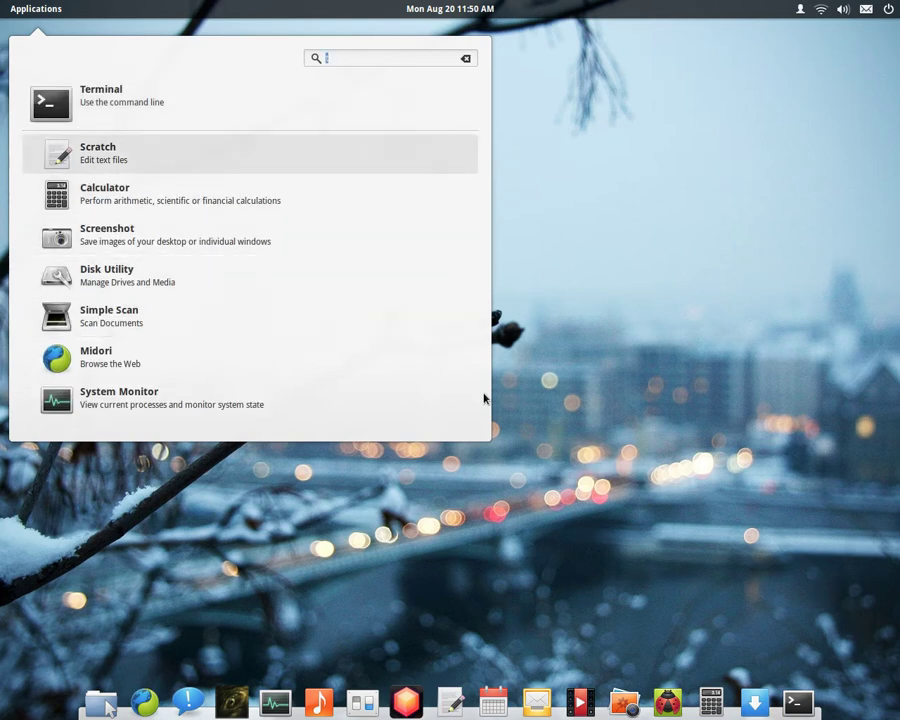
pyautogui.press('Return')
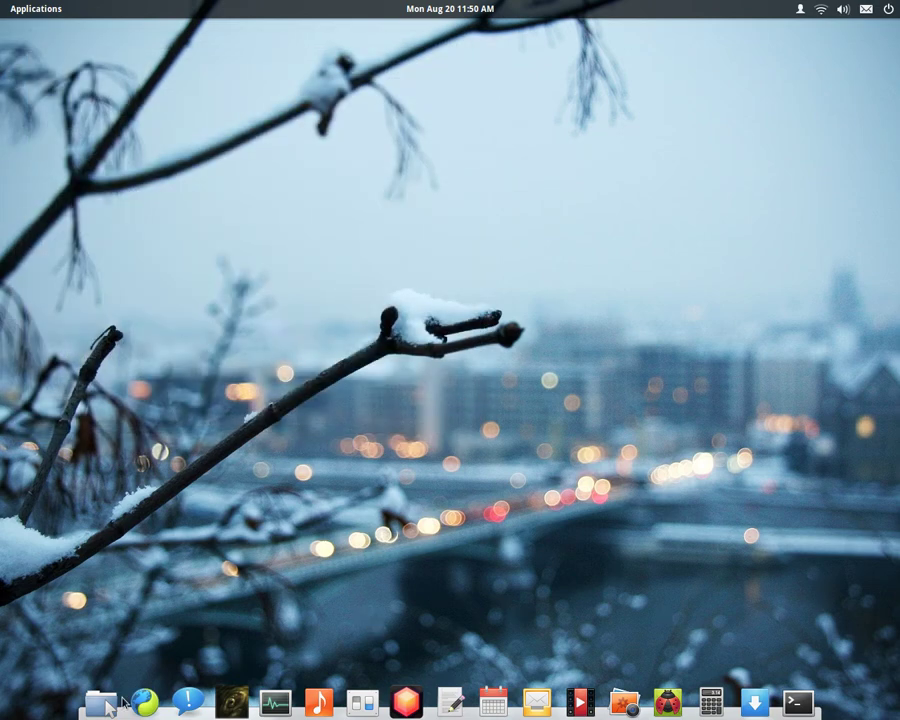
# Open the Files file manager, view its About information and close that dialog.
pyautogui.click(104, 705)
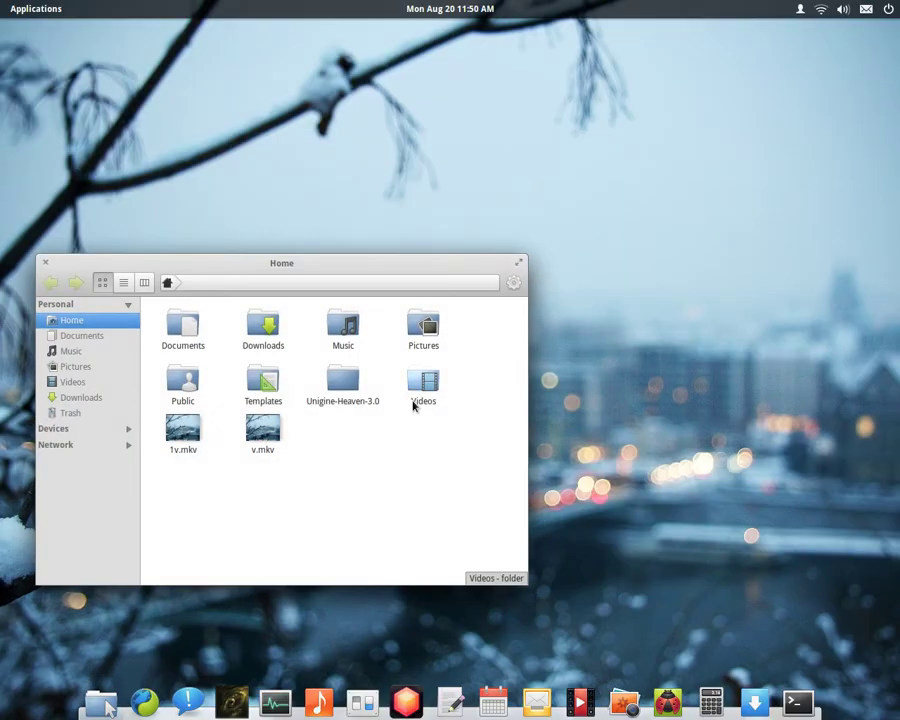
pyautogui.click(512, 284)
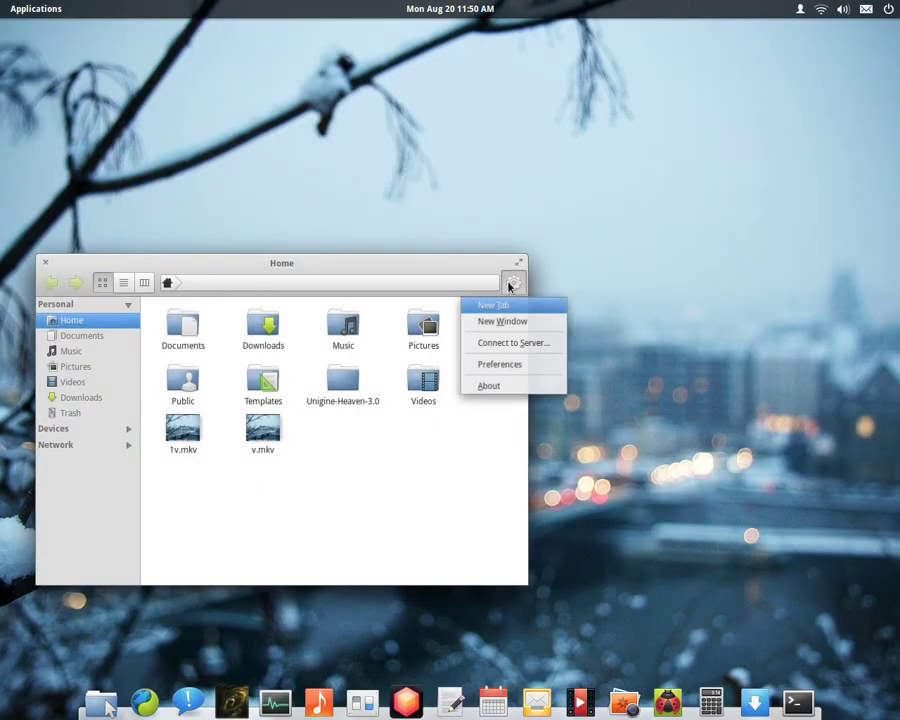
pyautogui.click(515, 383)
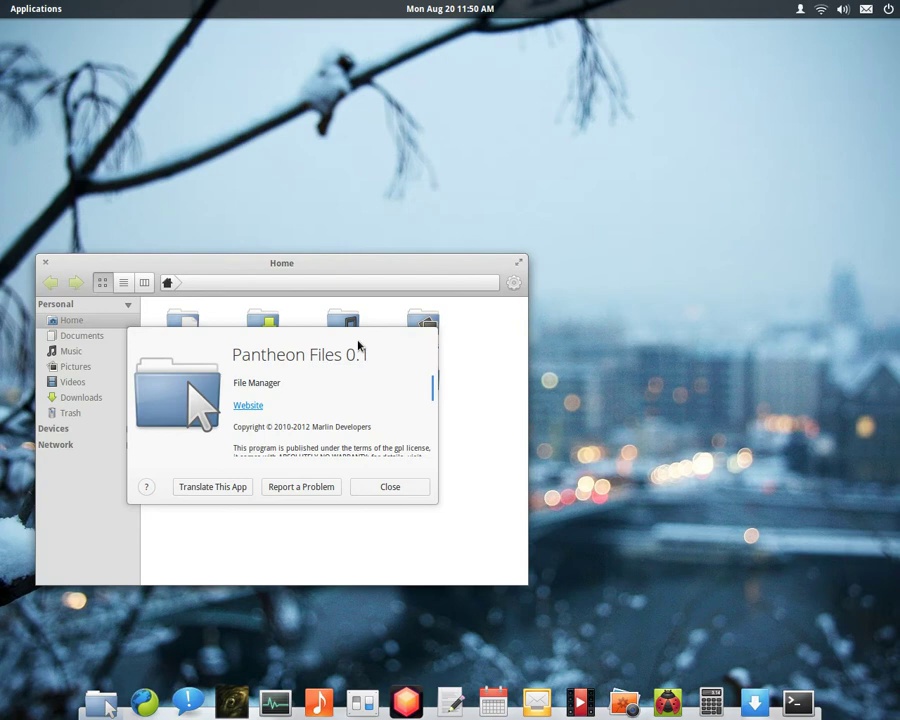
pyautogui.moveTo(359, 347); pyautogui.dragTo(383, 336)
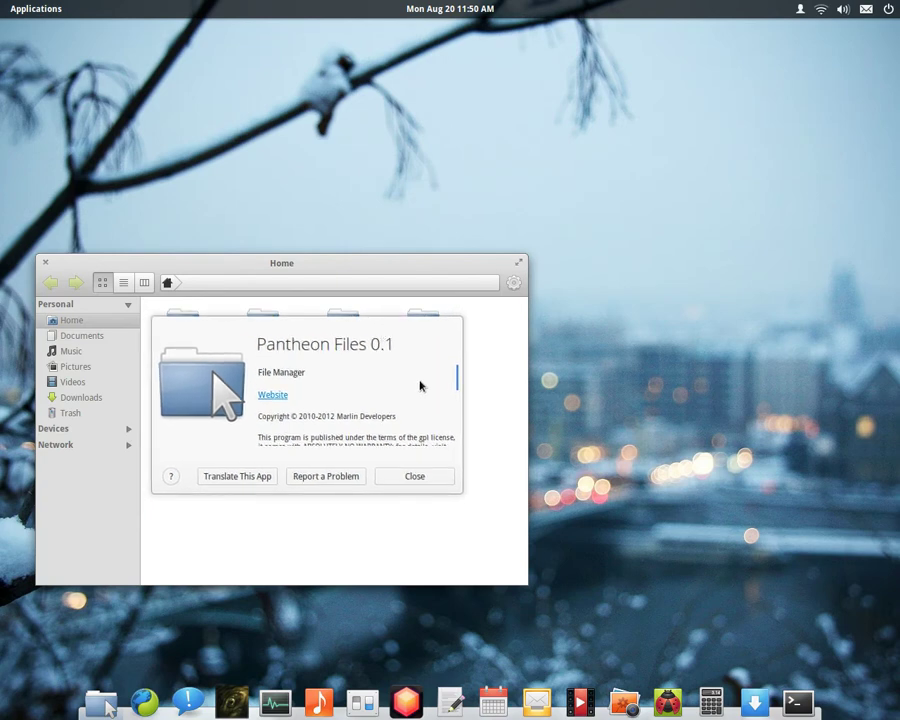
pyautogui.click(430, 476)
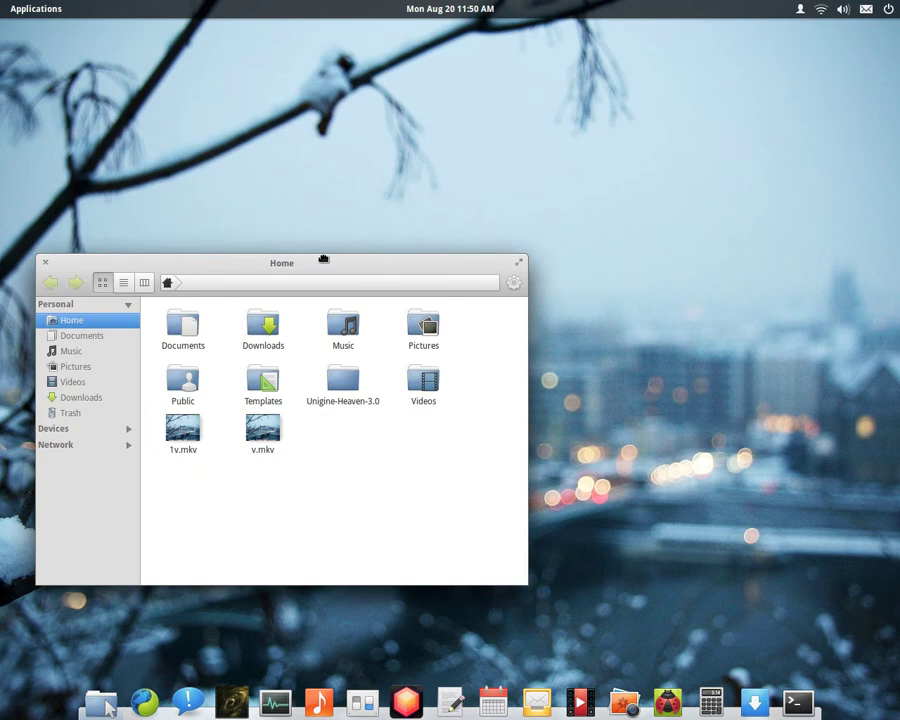
# Move the Files window toward the screen's centre and browse the Documents, Music, Pictures and Videos folders before returning to Home.
pyautogui.moveTo(323, 260); pyautogui.dragTo(441, 207)
pyautogui.click(222, 288)
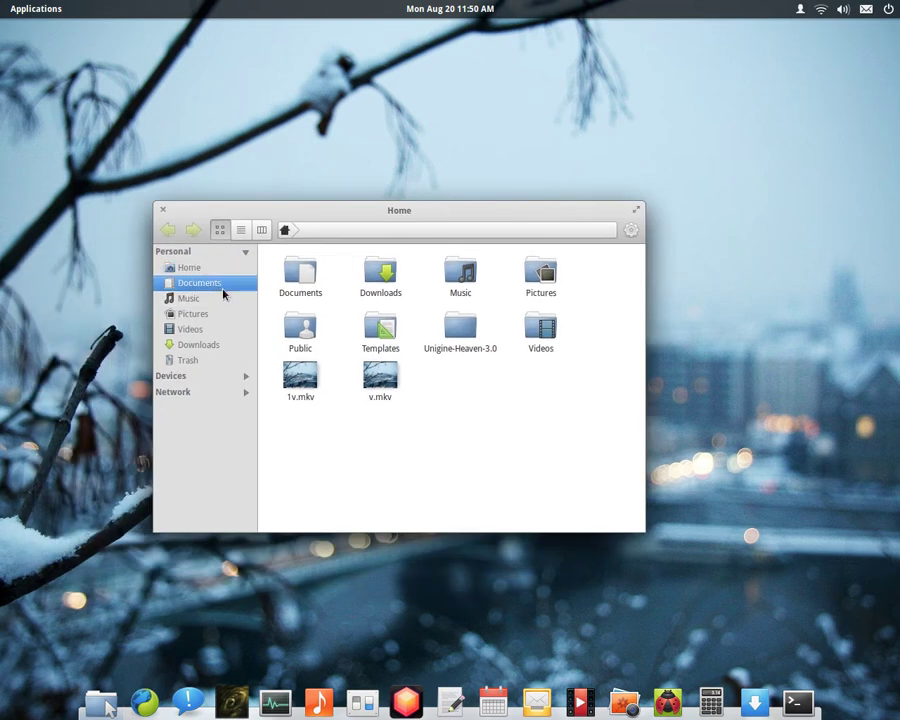
pyautogui.click(215, 300)
pyautogui.click(217, 315)
pyautogui.click(211, 330)
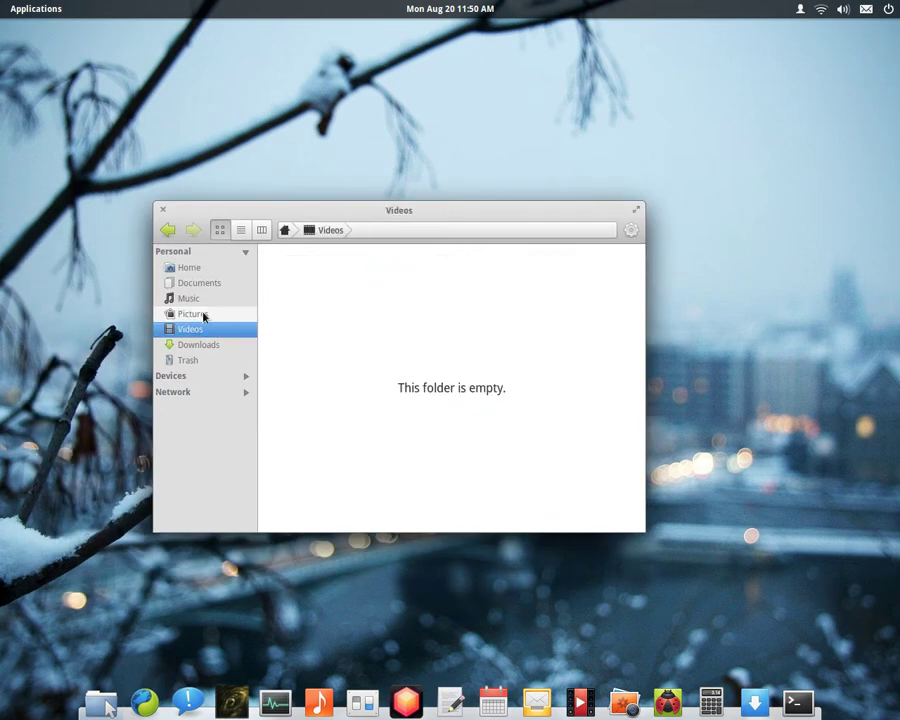
pyautogui.click(191, 269)
# Reposition the Files window and show the Home folder in list view, followed by column view.
pyautogui.moveTo(444, 217); pyautogui.dragTo(520, 215)
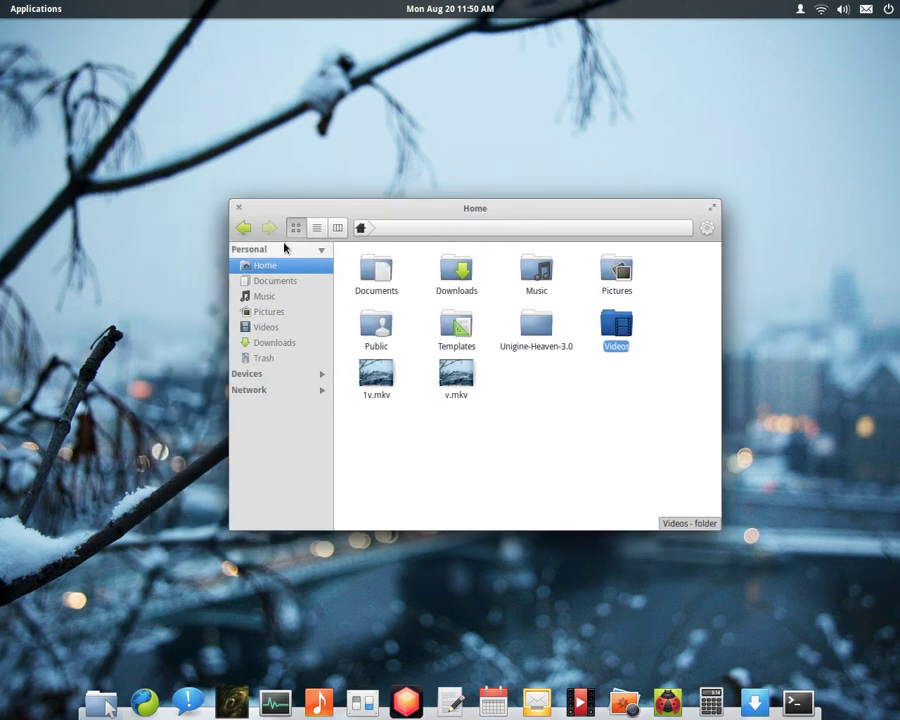
pyautogui.click(316, 228)
pyautogui.moveTo(460, 207); pyautogui.dragTo(406, 203)
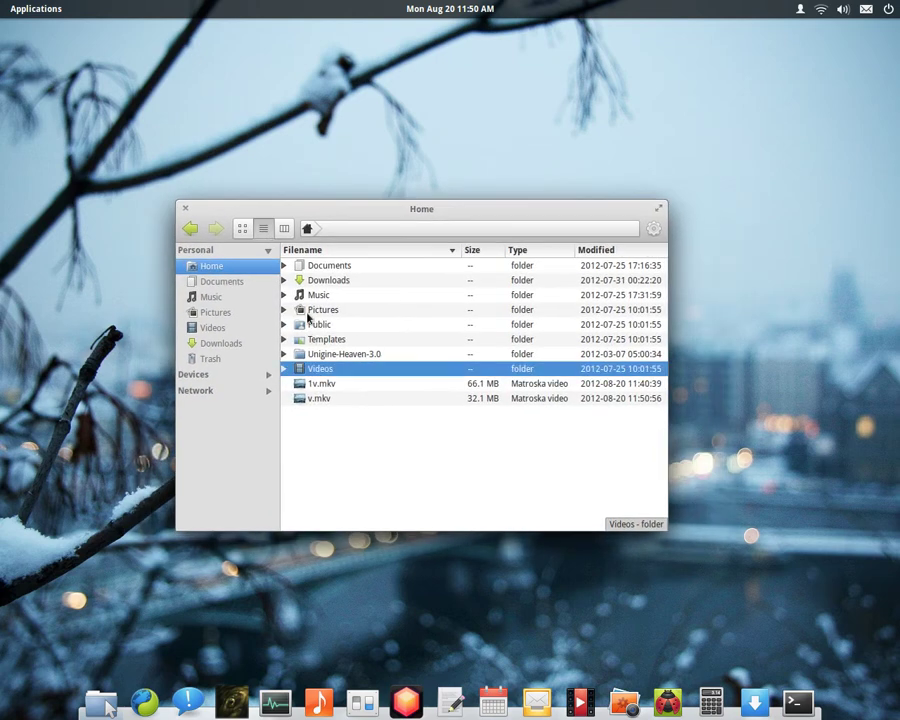
pyautogui.click(285, 229)
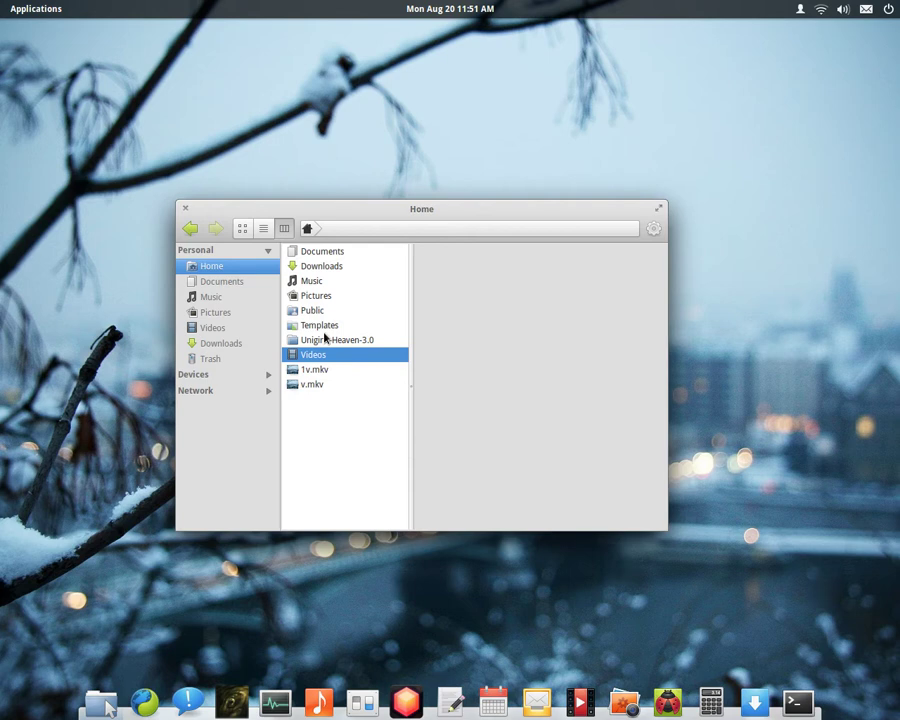
# Browse Public, Pictures and Music in column view, drill into The Black Keys and its "[2006] your touch [EP]" folder, and close Files.
pyautogui.click(321, 310)
pyautogui.click(326, 295)
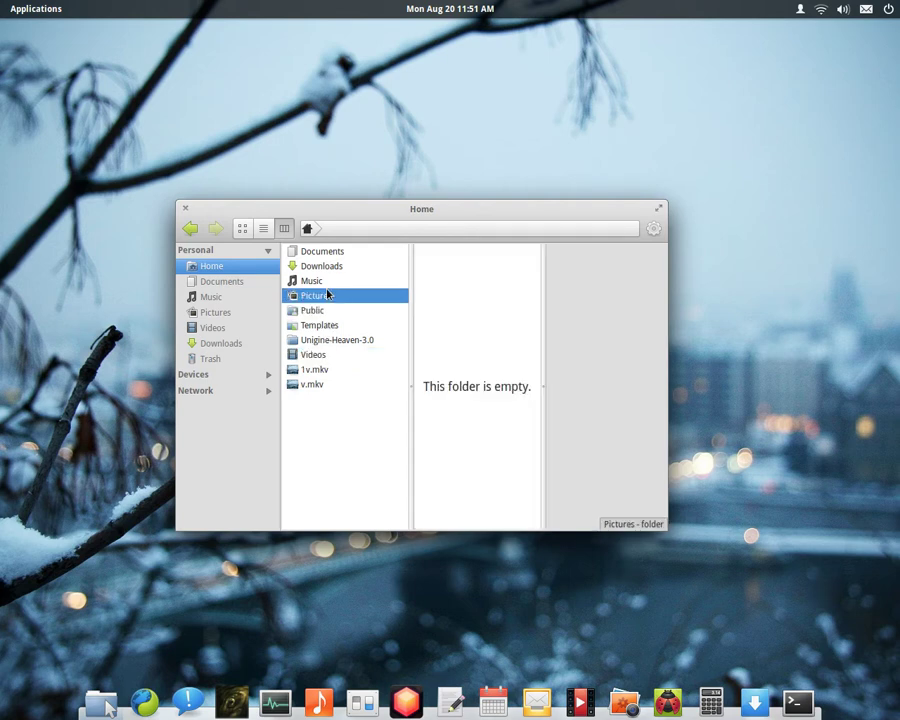
pyautogui.press('Up')
pyautogui.moveTo(481, 218); pyautogui.dragTo(406, 136)
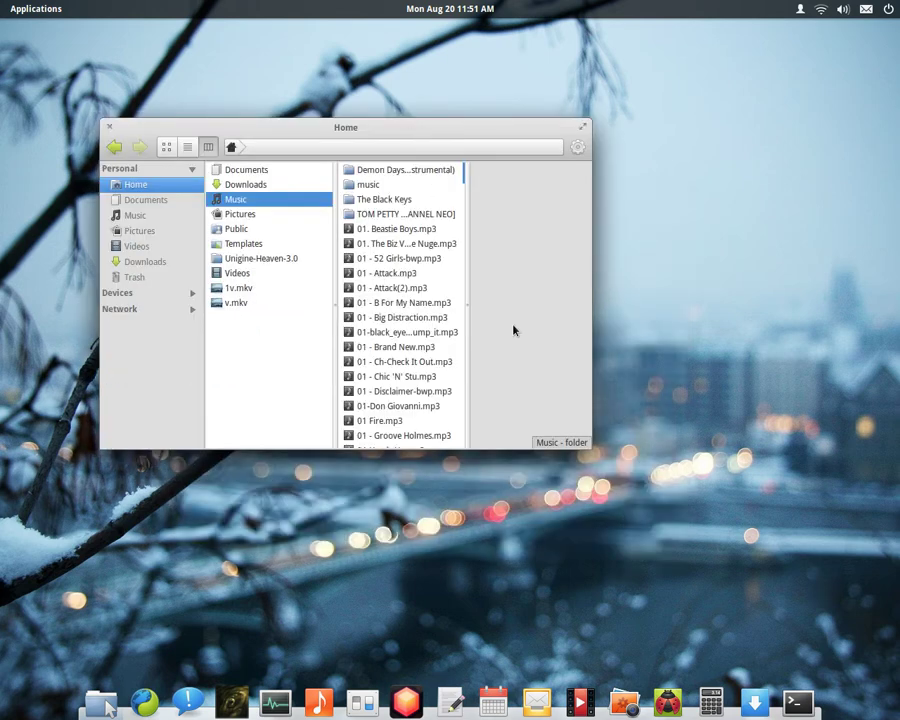
pyautogui.click(383, 201)
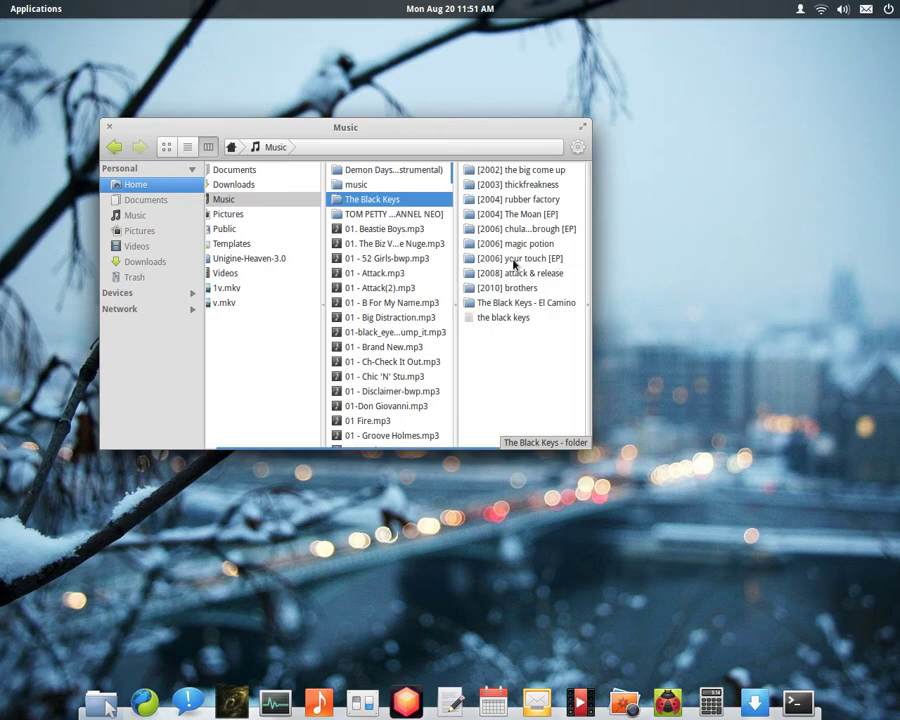
pyautogui.click(514, 260)
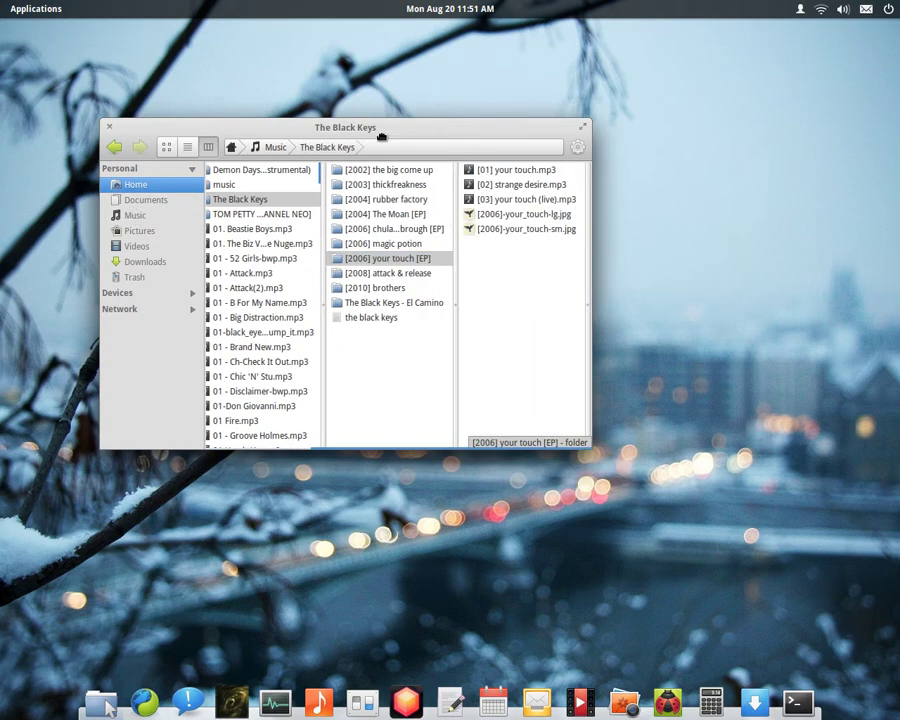
pyautogui.moveTo(382, 139); pyautogui.dragTo(420, 250)
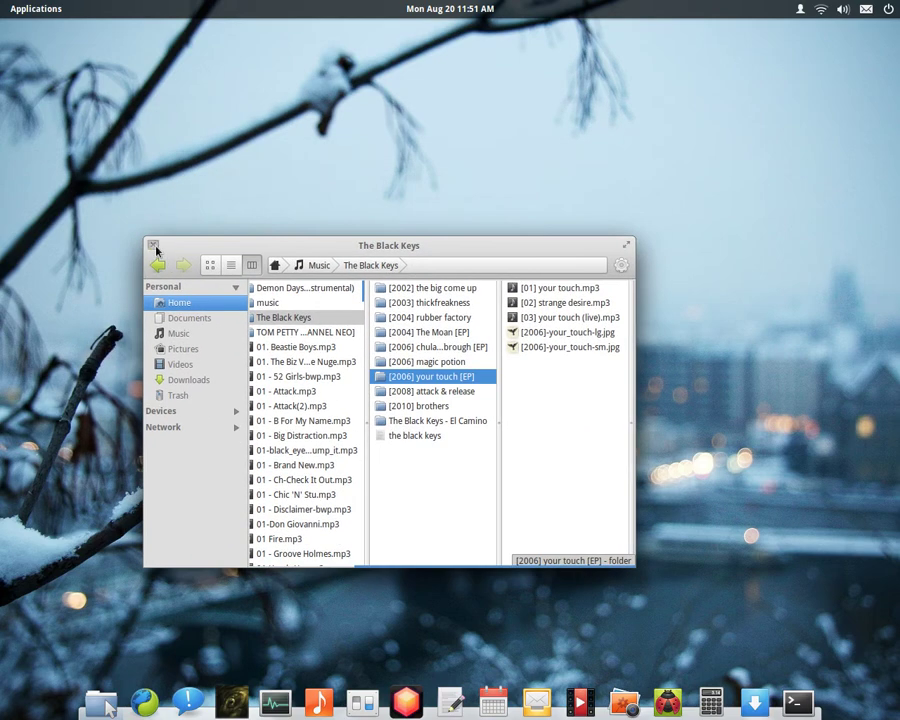
pyautogui.click(154, 246)
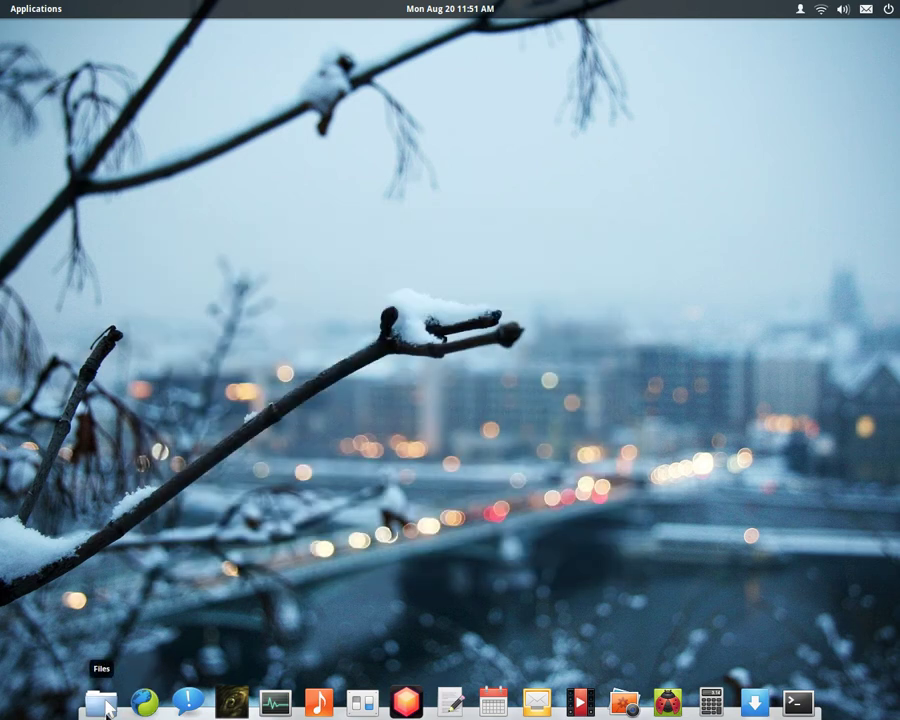
# Reopen Files with the Home folder in icon view and try to move the Public folder onto the desktop.
pyautogui.click(104, 704)
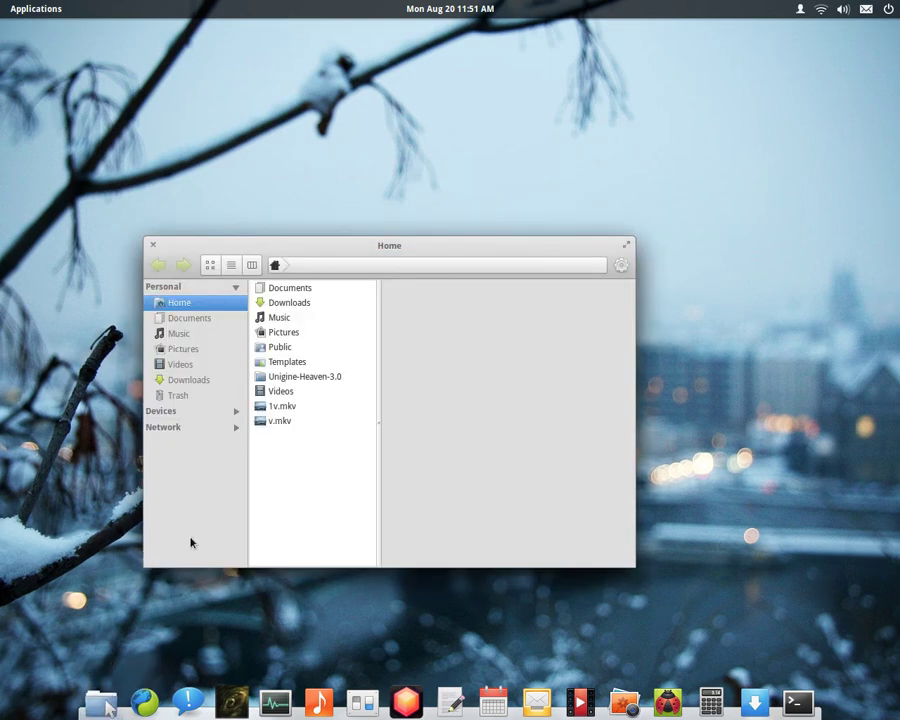
pyautogui.click(210, 265)
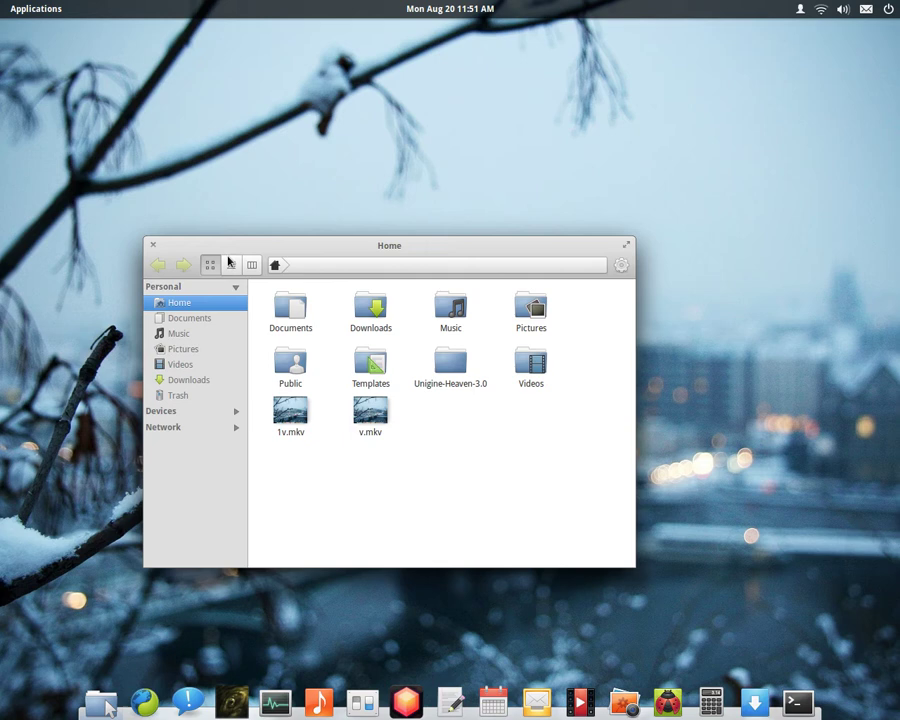
pyautogui.moveTo(243, 241); pyautogui.dragTo(384, 178)
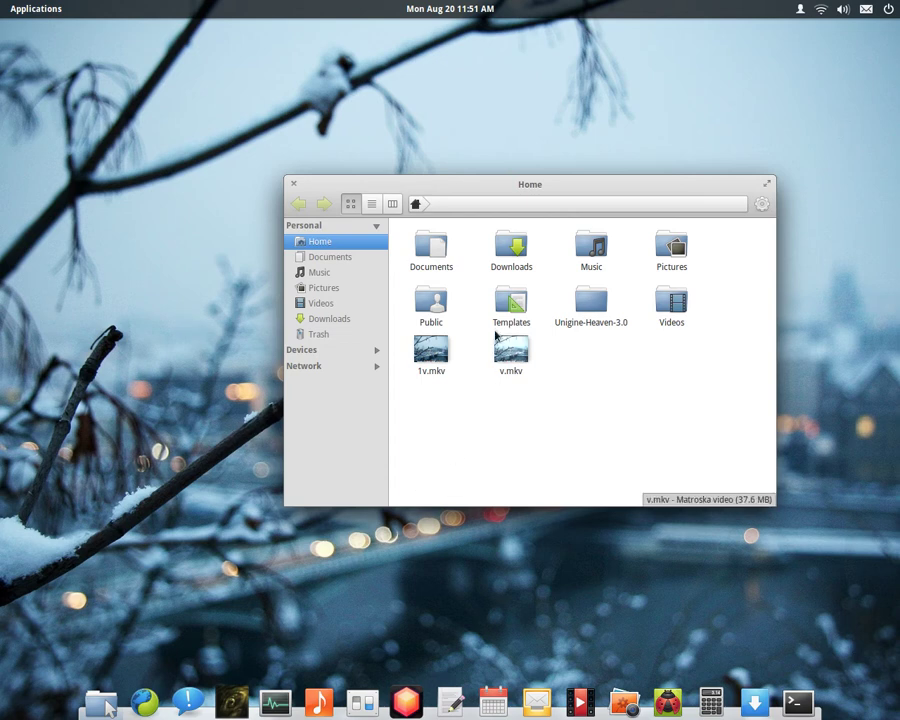
pyautogui.moveTo(431, 300); pyautogui.dragTo(205, 401)
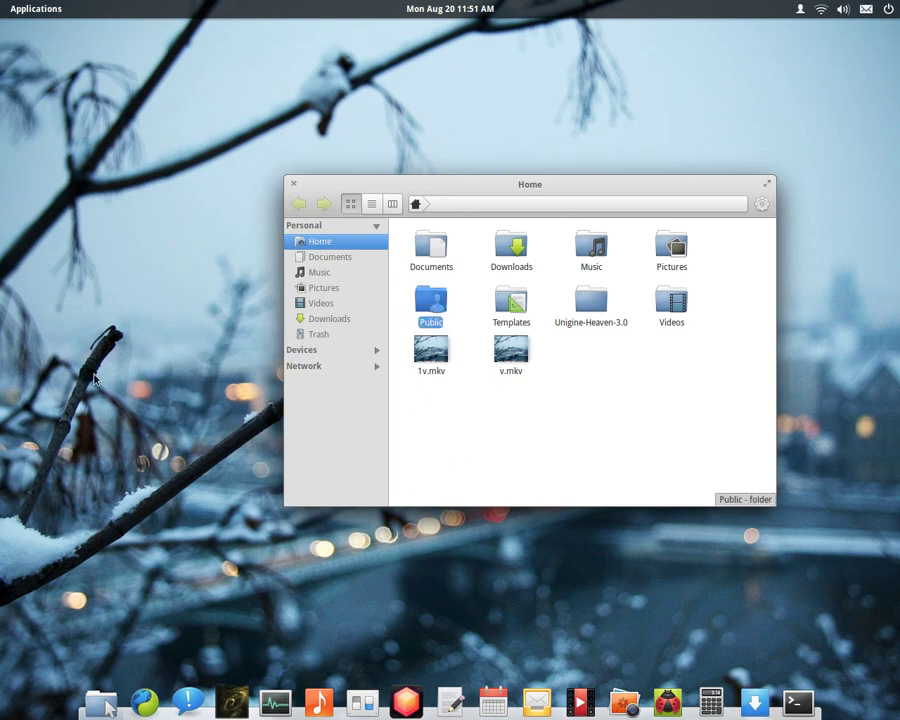
# Open a second Files window and arrange the two Home windows so they overlap, bringing each to the front in turn.
pyautogui.click(104, 702)
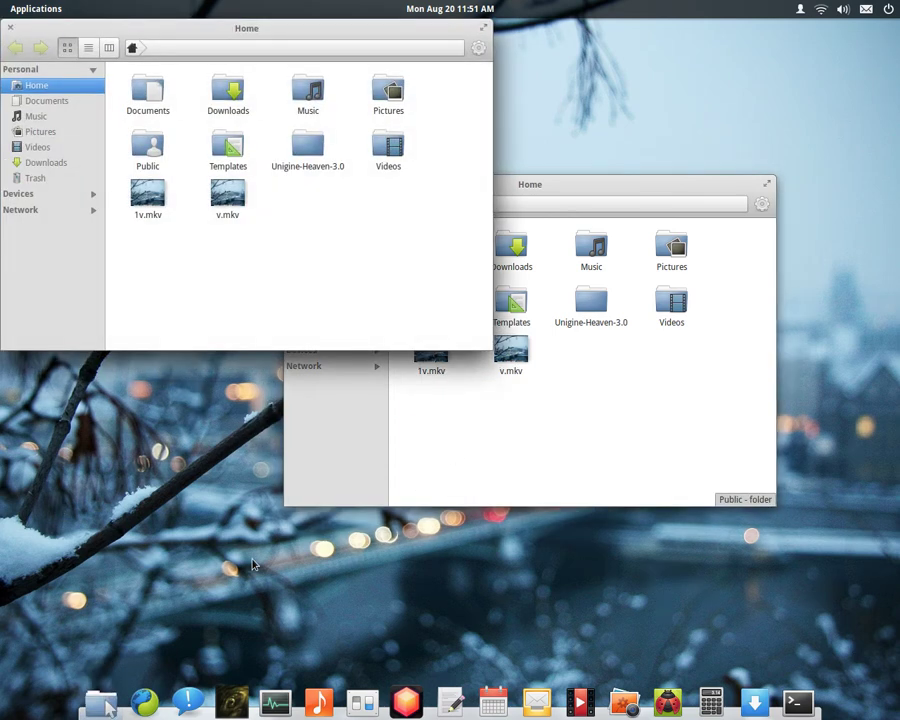
pyautogui.moveTo(625, 188); pyautogui.dragTo(380, 245)
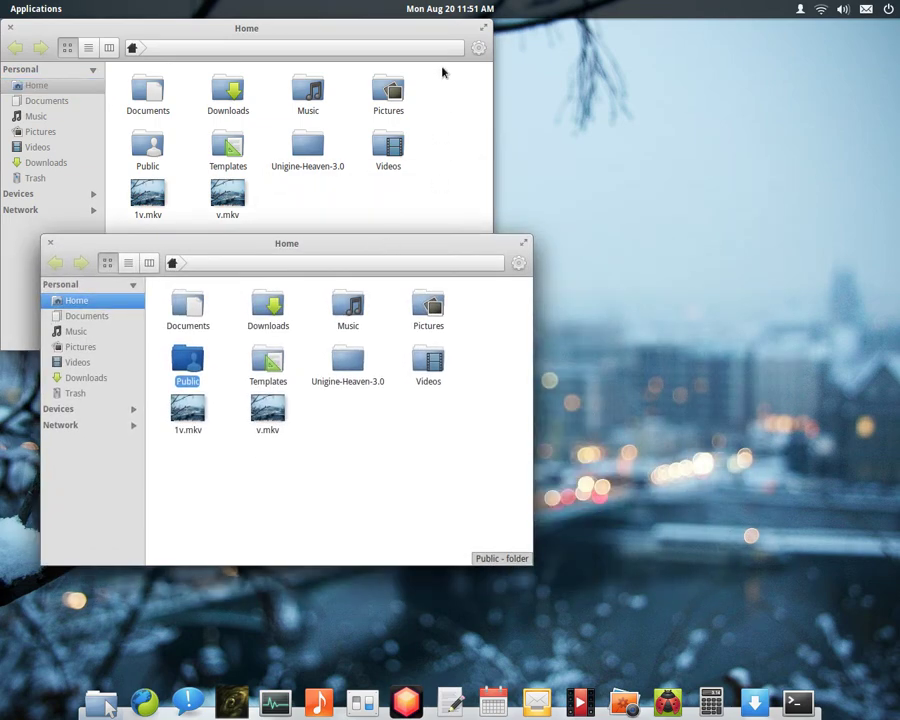
pyautogui.moveTo(452, 30); pyautogui.dragTo(577, 115)
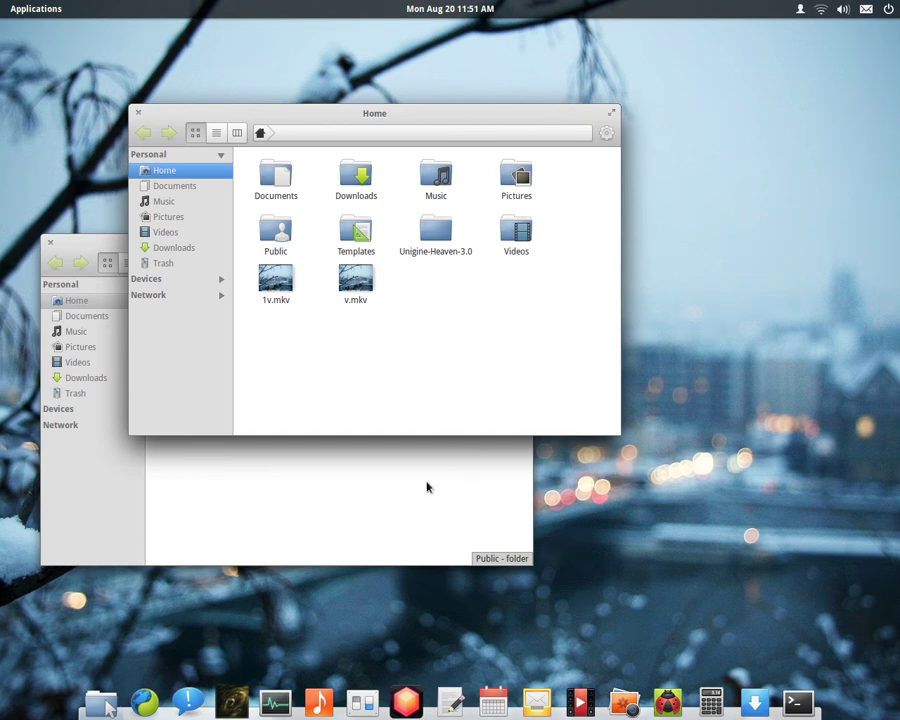
pyautogui.click(95, 243)
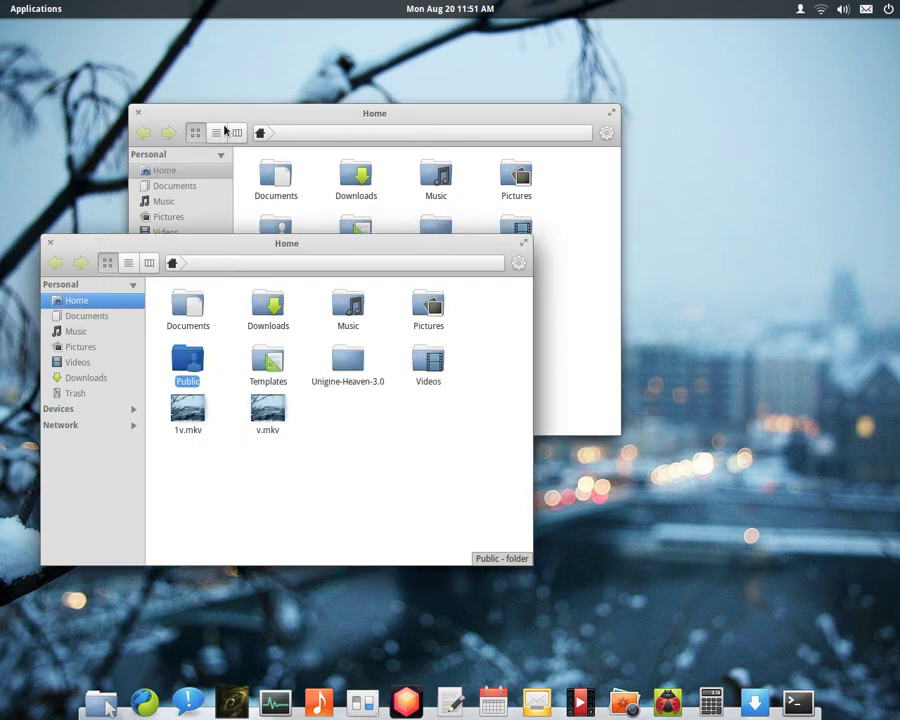
pyautogui.moveTo(221, 108); pyautogui.dragTo(207, 187)
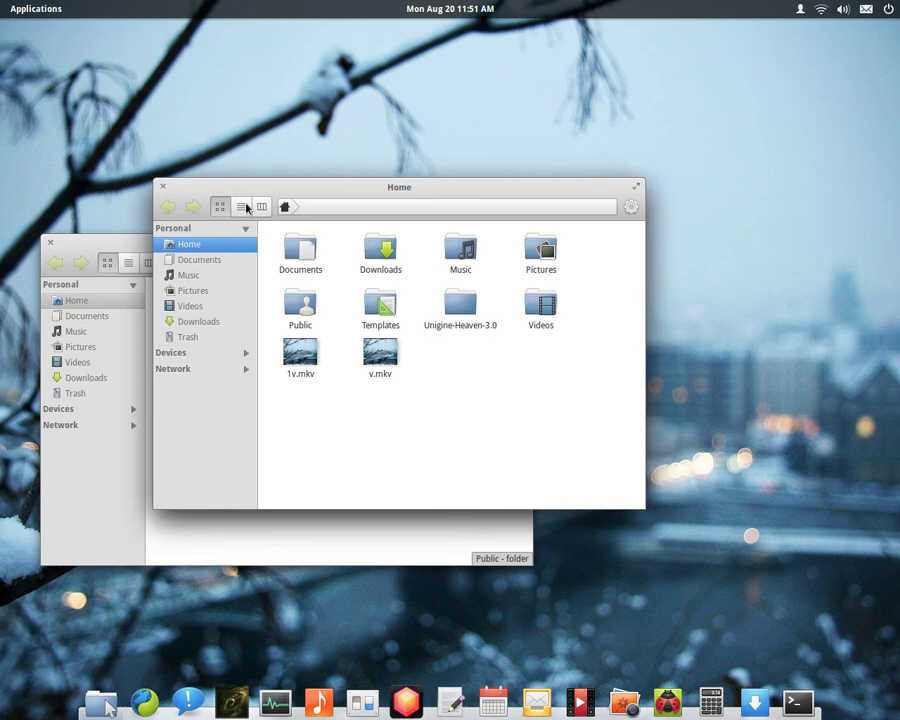
# Maximize the front Files window and restore it to its floating size, repeating the change once.
pyautogui.click(637, 189)
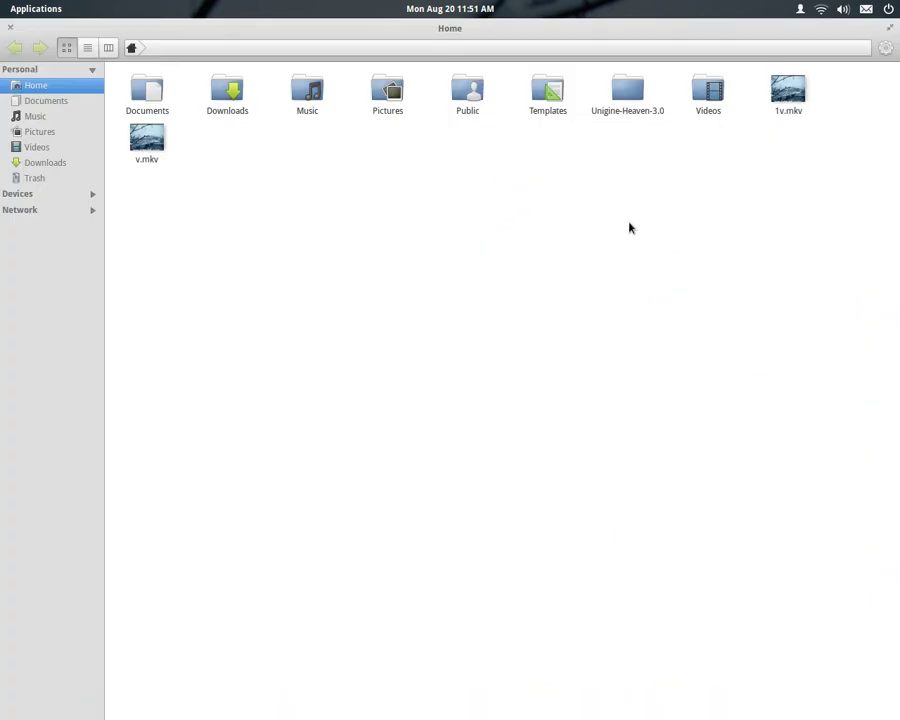
pyautogui.moveTo(603, 38); pyautogui.dragTo(558, 225)
pyautogui.click(654, 220)
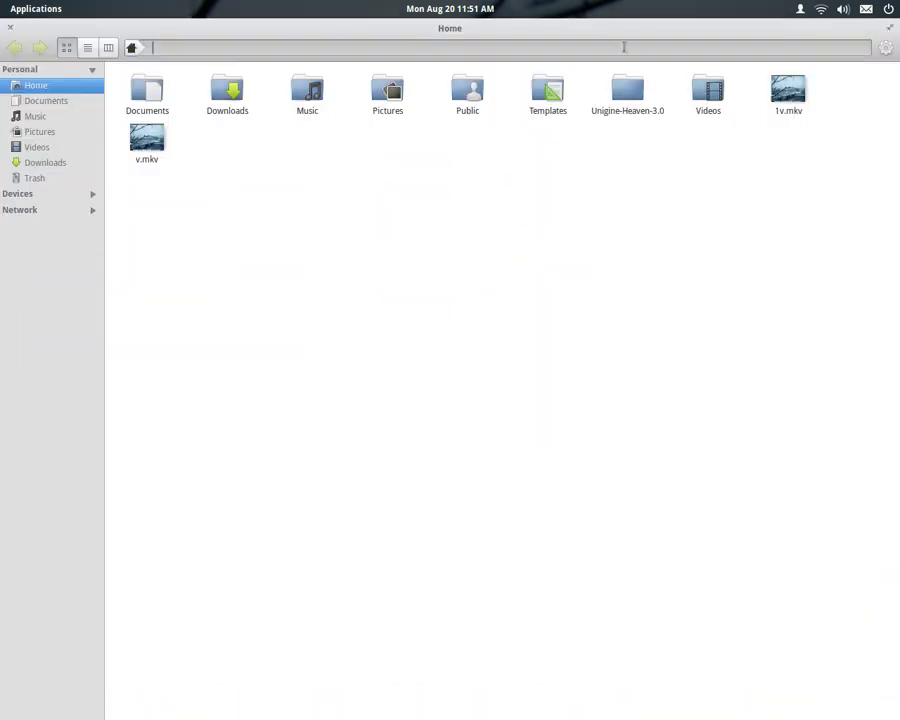
pyautogui.moveTo(592, 30); pyautogui.dragTo(547, 190)
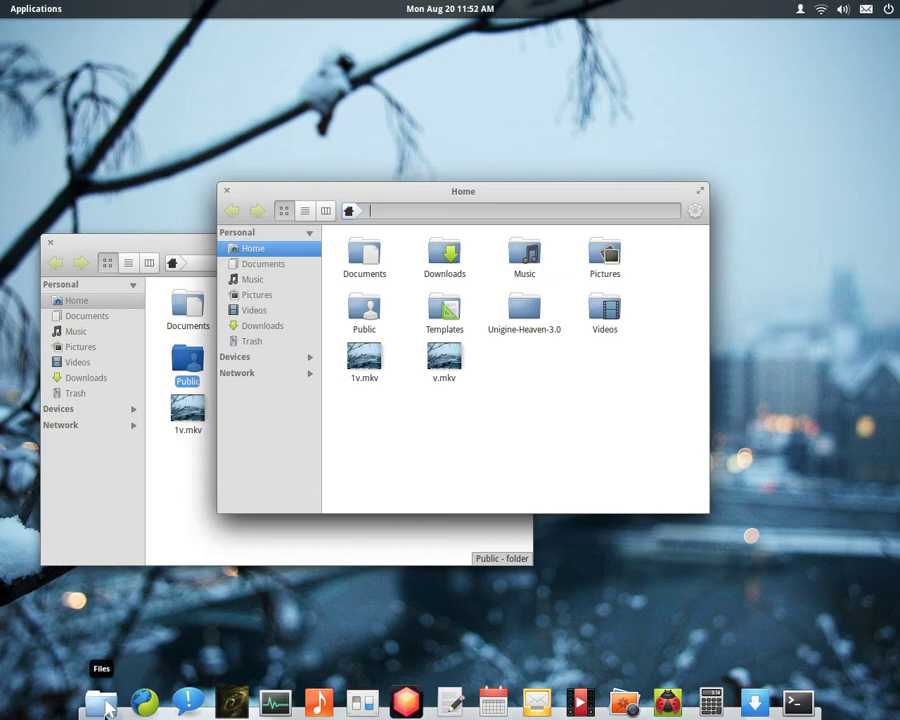
# Minimize both Files windows together and bring them back, repeating the toggle several times.
pyautogui.click(102, 703)
pyautogui.click(102, 703)
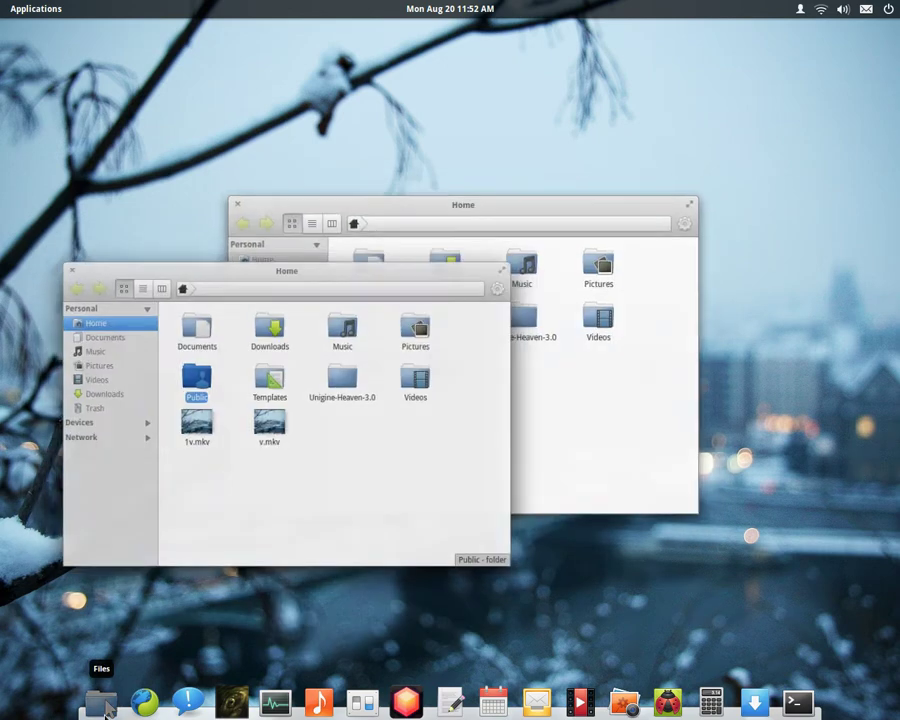
pyautogui.click(102, 703)
pyautogui.click(102, 703)
pyautogui.click(102, 703)
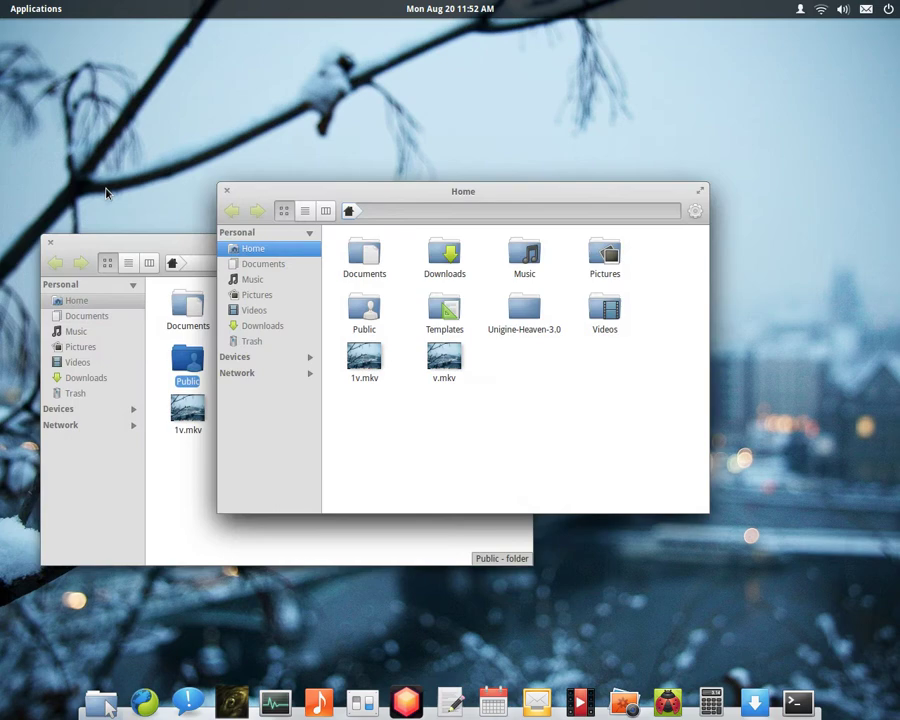
# Shift the front Files window slightly and close both Files windows.
pyautogui.moveTo(287, 199); pyautogui.dragTo(257, 207)
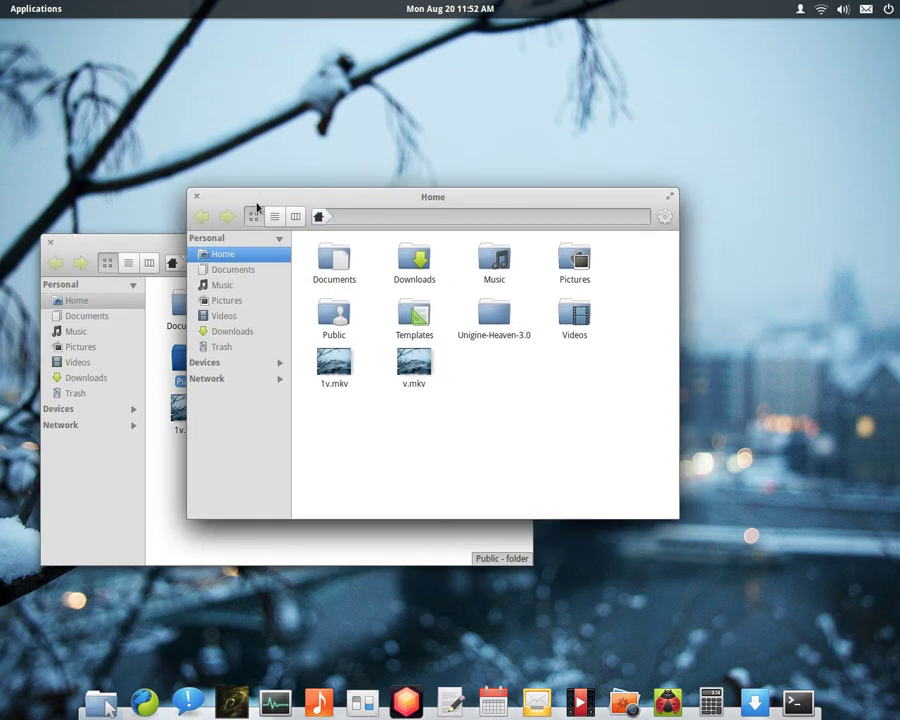
pyautogui.click(196, 197)
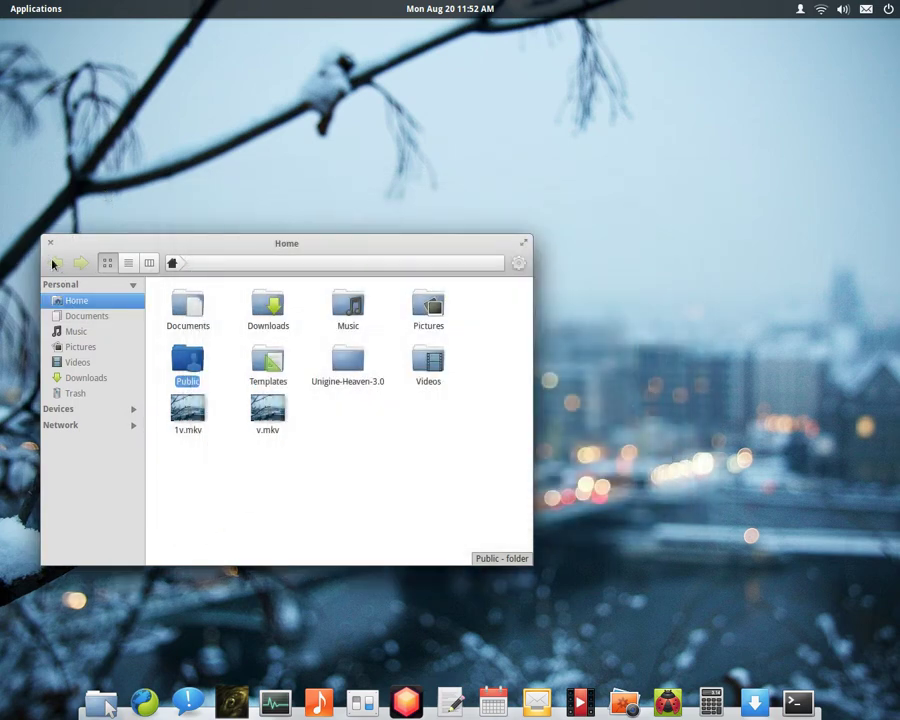
pyautogui.click(50, 243)
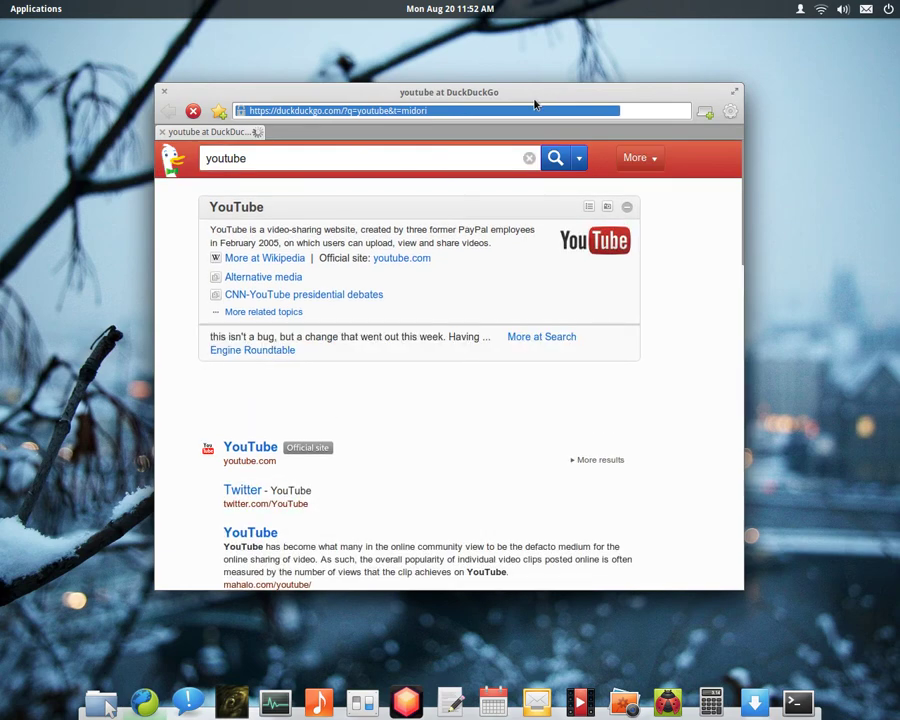
# Move the web browser window toward the screen's upper-left corner and examine the commands in its application menu.
pyautogui.moveTo(519, 103); pyautogui.dragTo(410, 50)
pyautogui.click(619, 71)
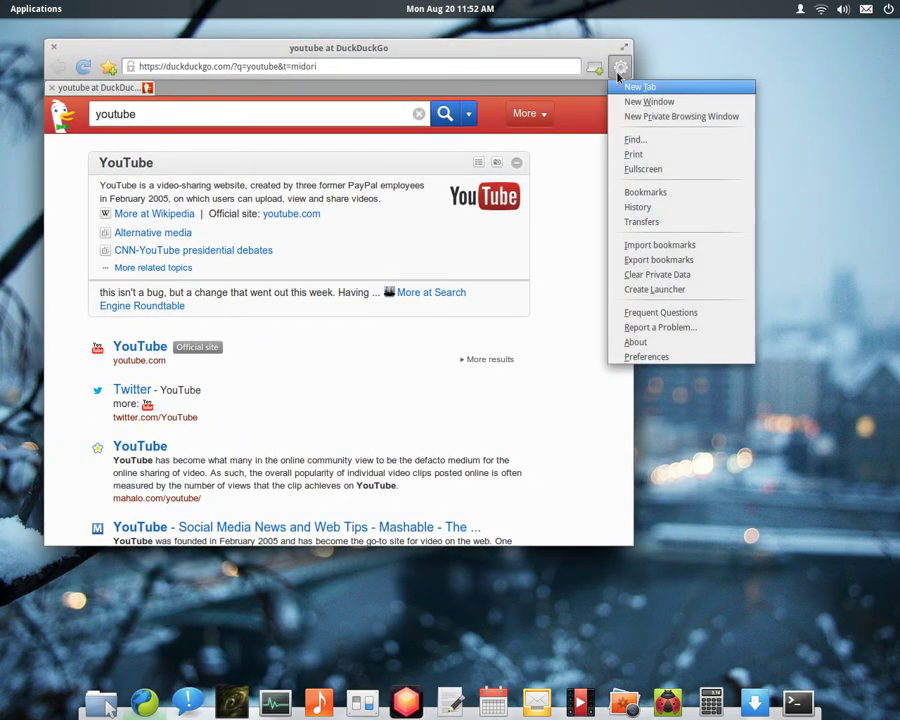
pyautogui.click(686, 431)
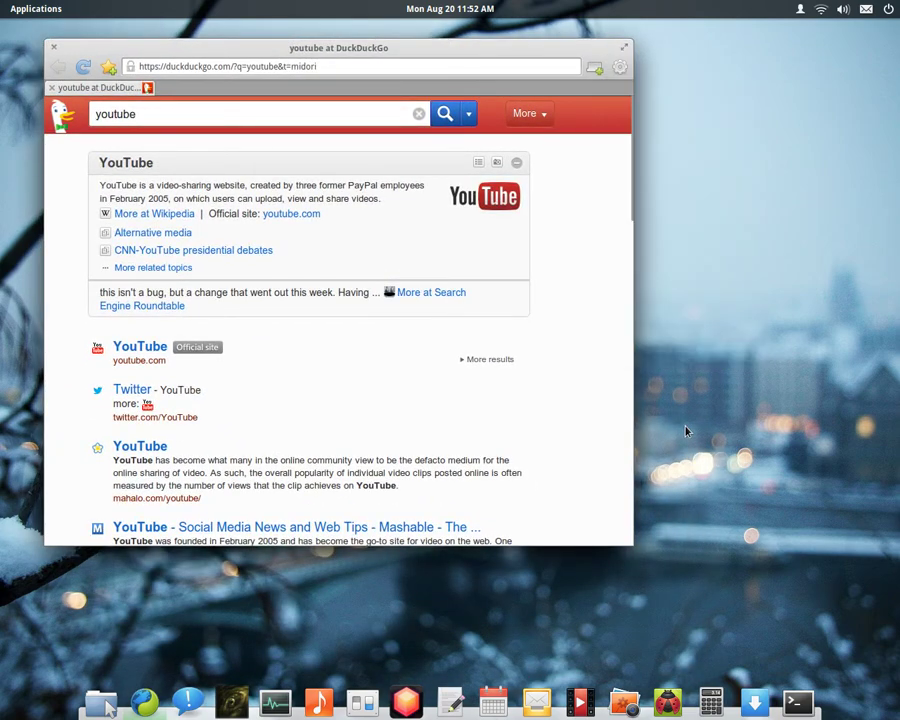
pyautogui.click(621, 69)
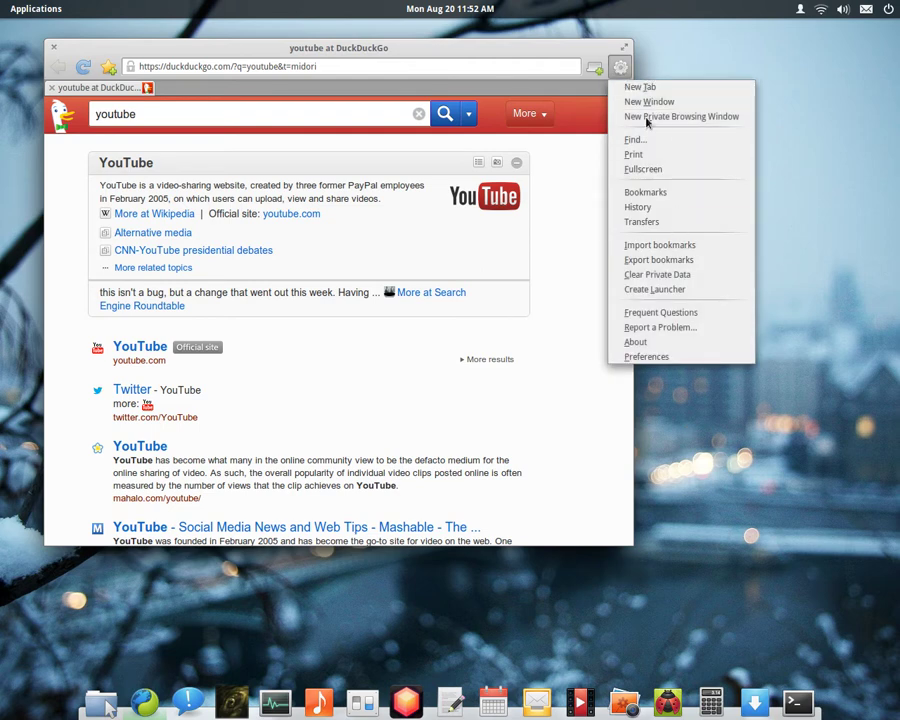
pyautogui.click(620, 66)
pyautogui.click(620, 66)
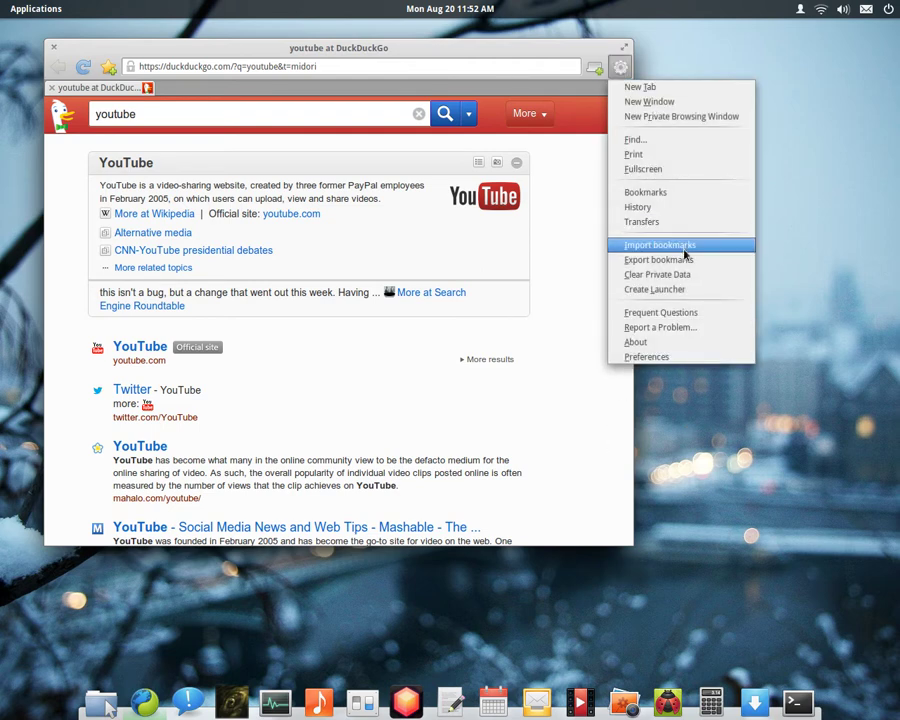
pyautogui.click(716, 520)
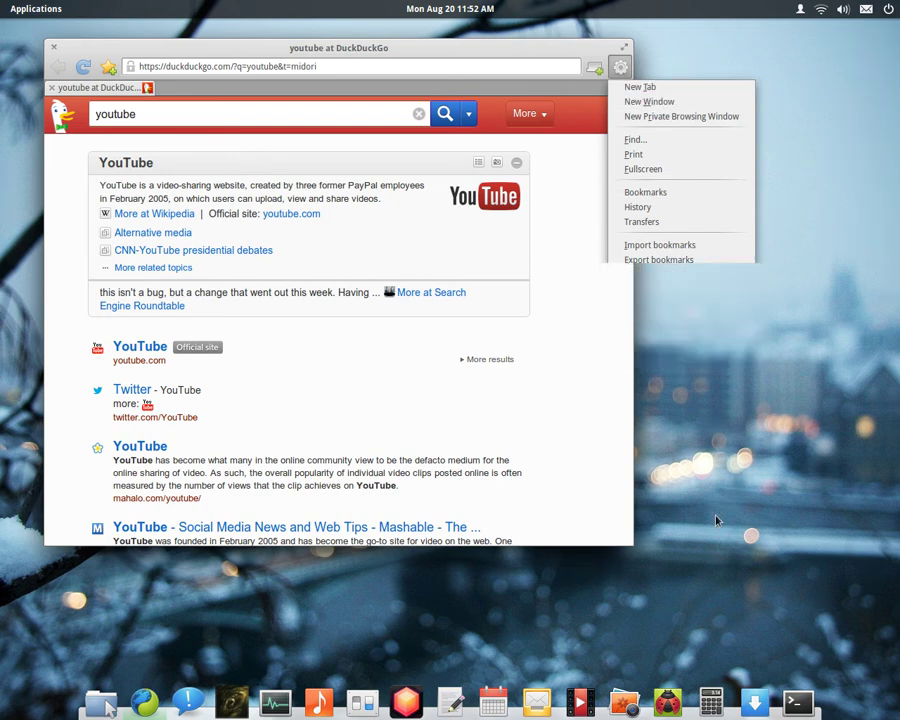
# Open Files and the Noise music player, and view the commands in Noise's application menu.
pyautogui.click(100, 703)
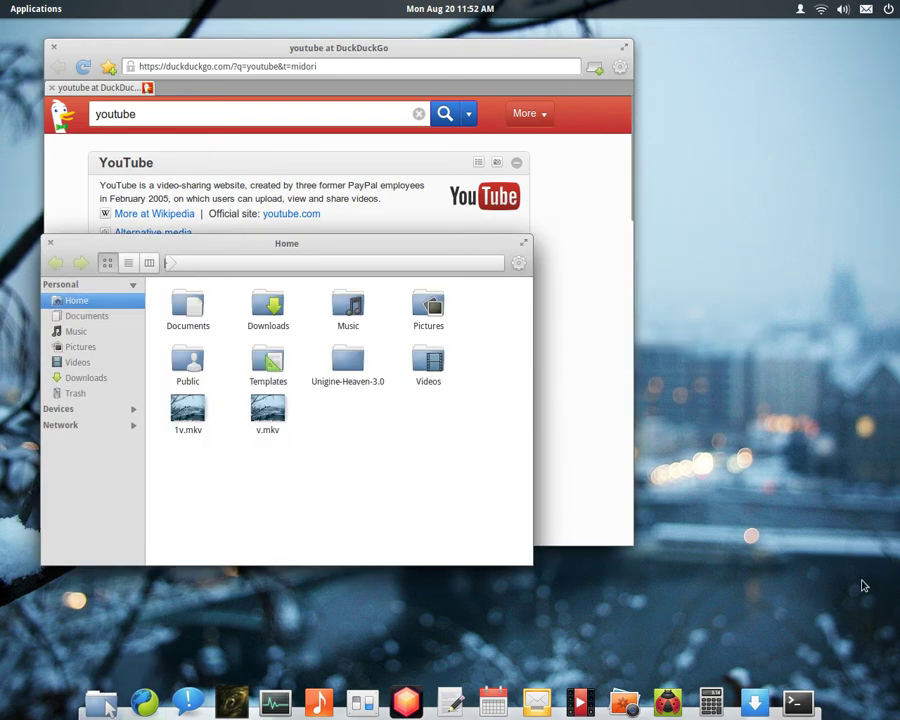
pyautogui.click(319, 703)
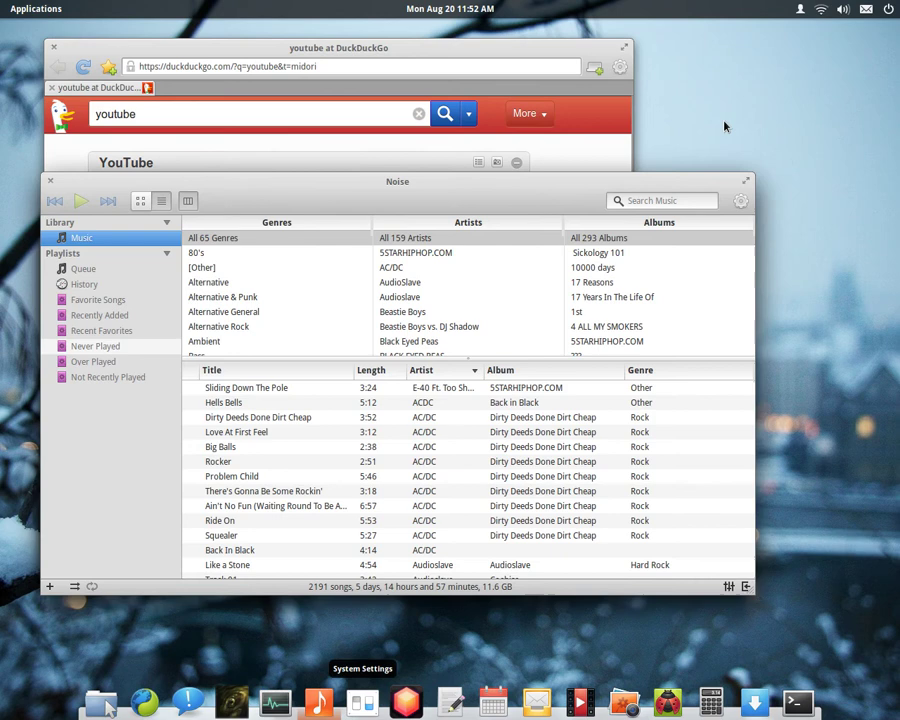
pyautogui.click(741, 201)
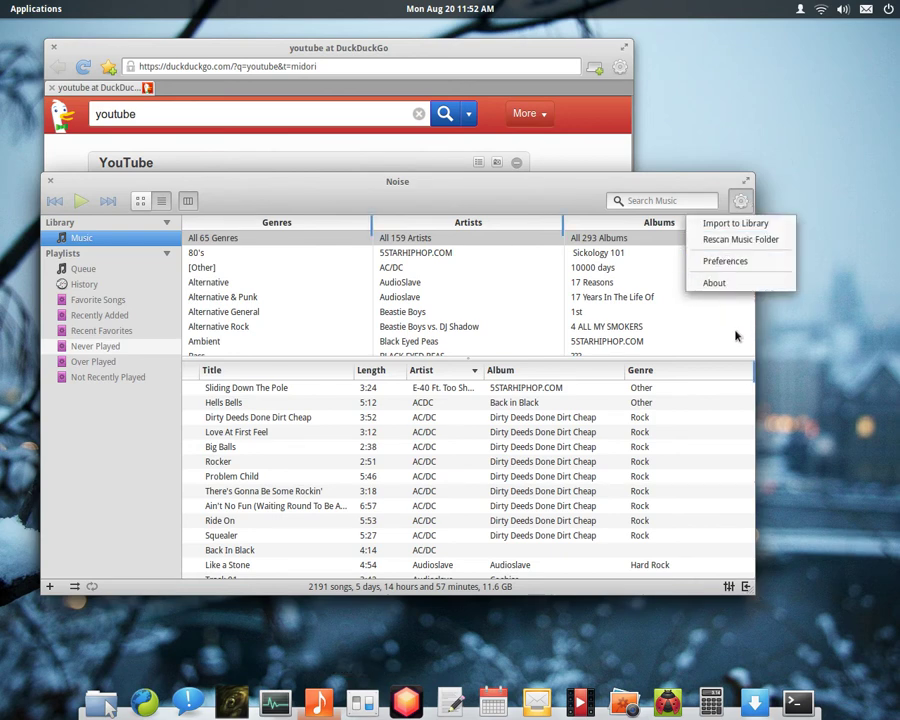
pyautogui.click(735, 336)
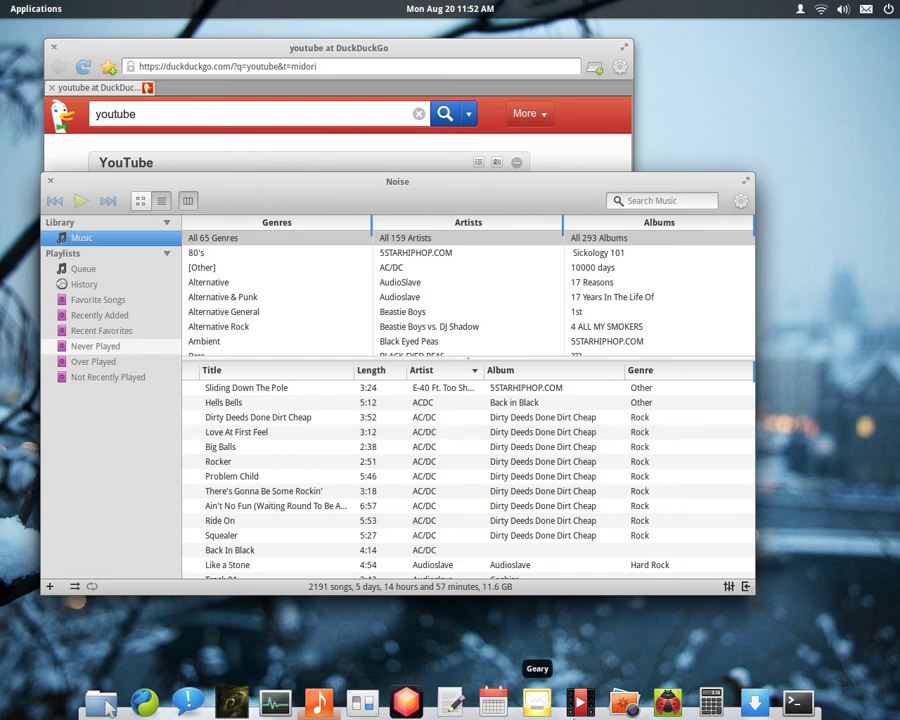
# Open the Shotwell photo manager, move its window toward the screen's lower right and view its Help commands.
pyautogui.click(626, 705)
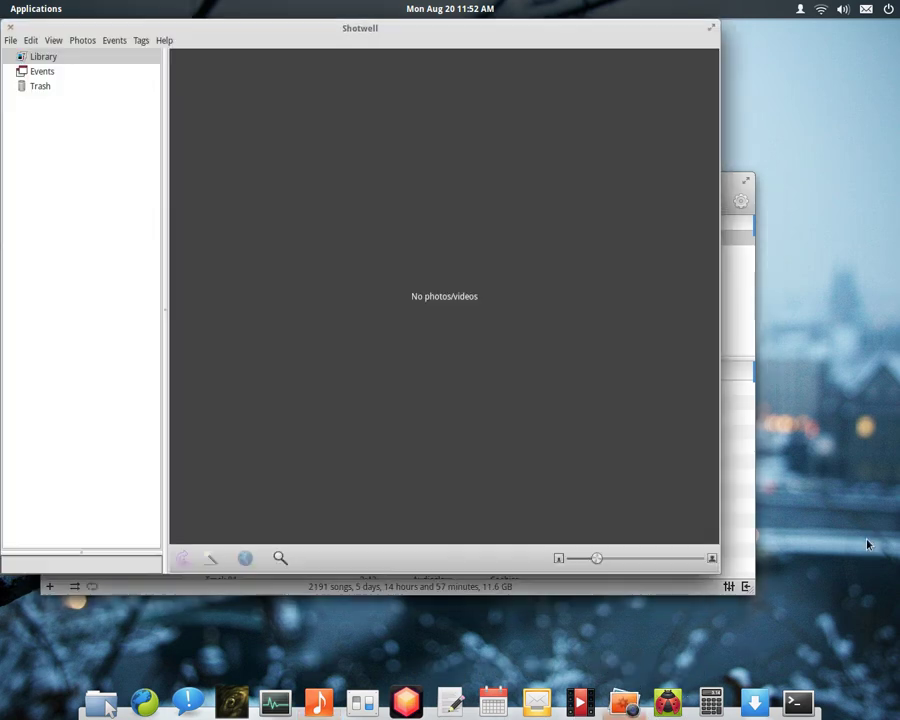
pyautogui.moveTo(404, 26); pyautogui.dragTo(546, 161)
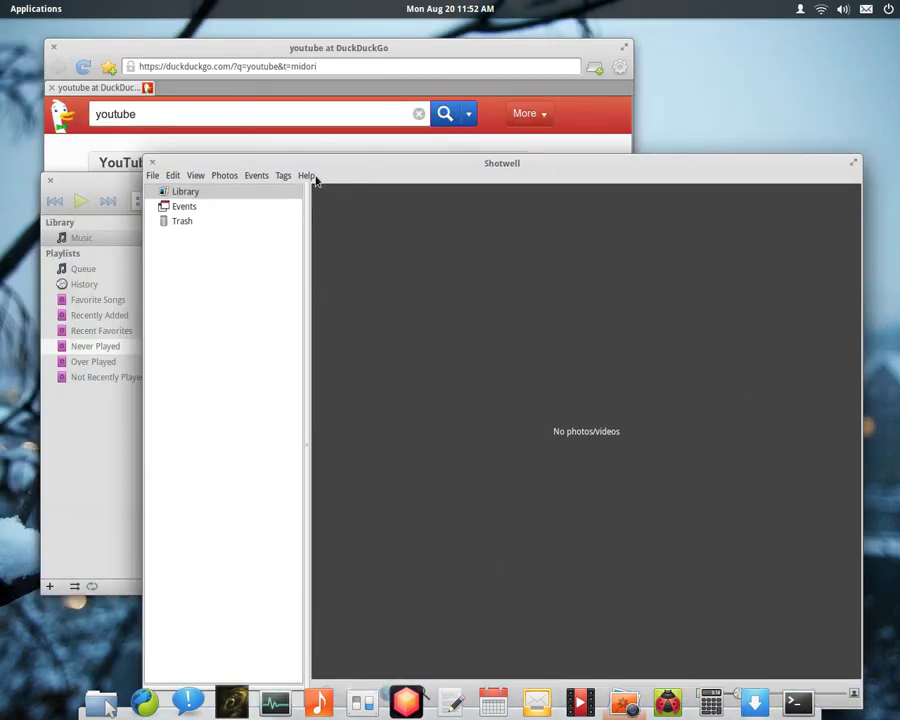
pyautogui.click(307, 176)
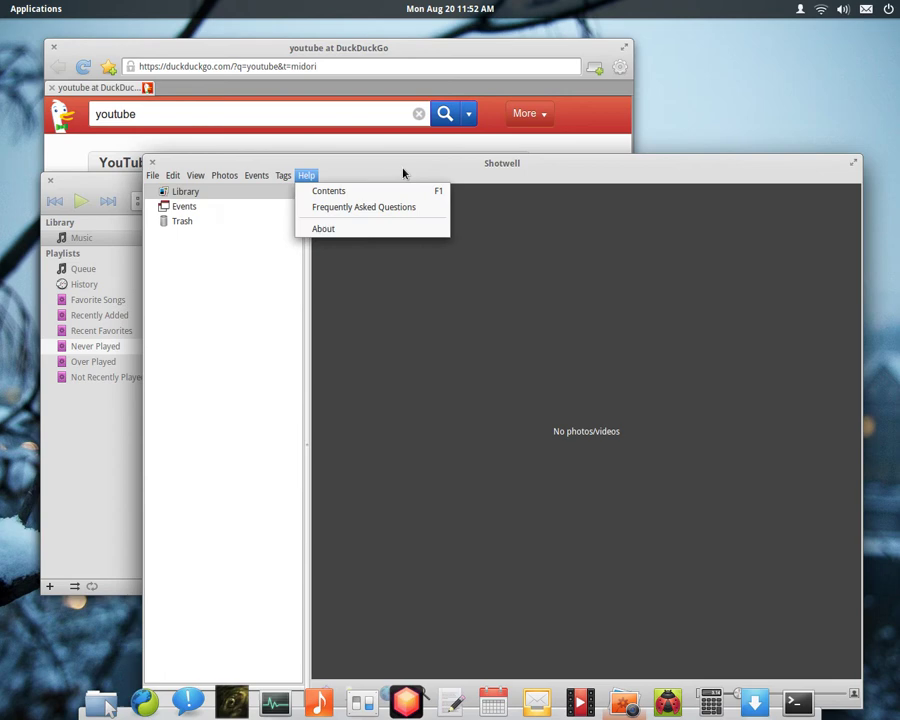
# Shift the Shotwell window and close it, and move the Noise window slightly down the screen.
pyautogui.moveTo(406, 172); pyautogui.dragTo(386, 171)
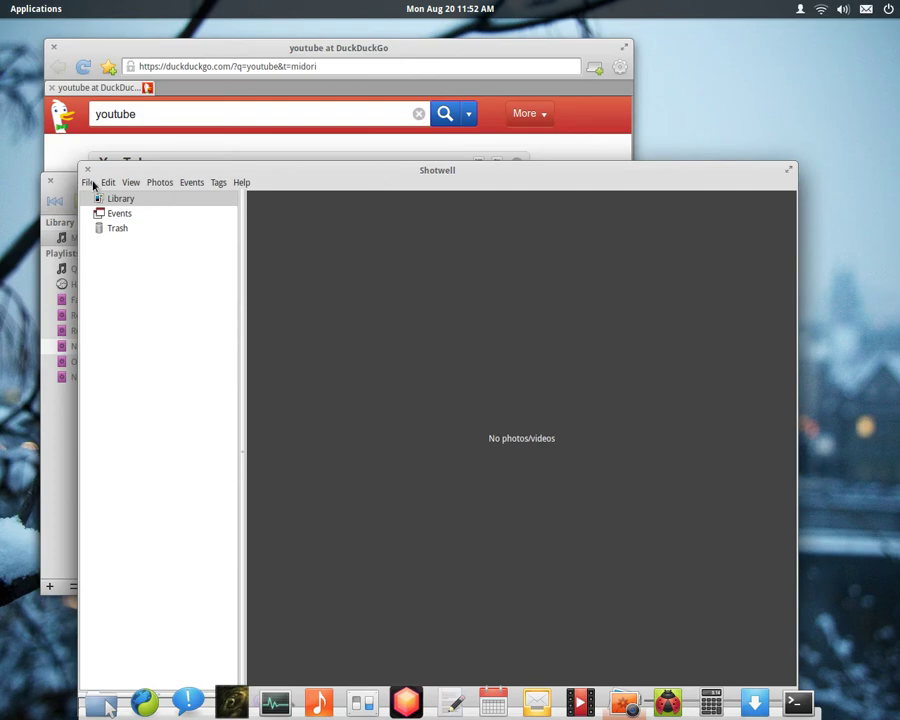
pyautogui.click(87, 170)
pyautogui.moveTo(516, 188); pyautogui.dragTo(536, 224)
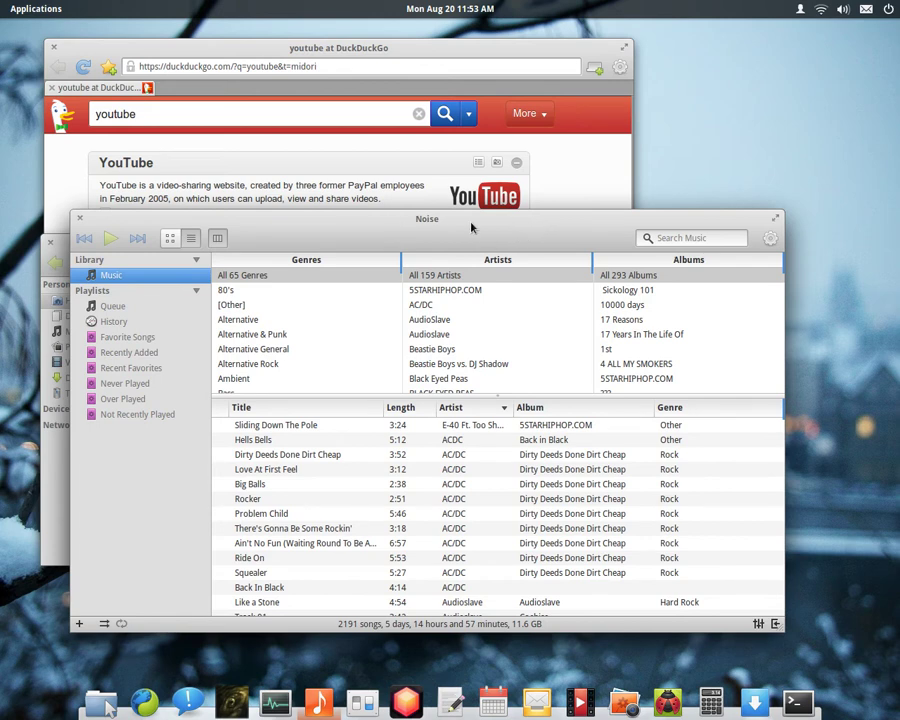
# View the system volume and Noise playback controls in the sound indicator, and shift the Noise window slightly up and right.
pyautogui.click(818, 10)
pyautogui.moveTo(843, 9)
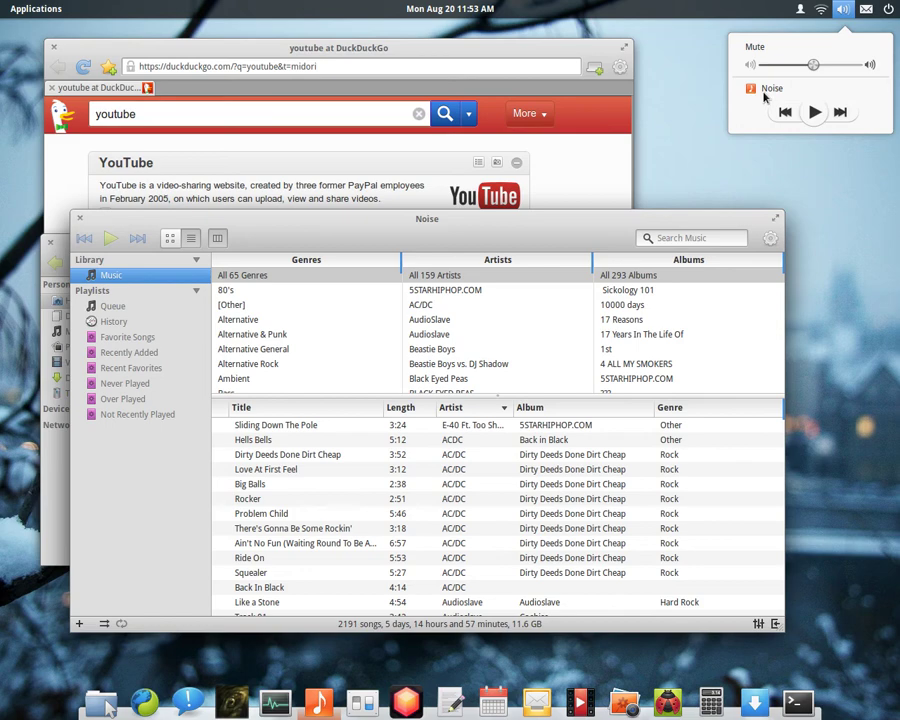
pyautogui.moveTo(570, 248); pyautogui.dragTo(576, 220)
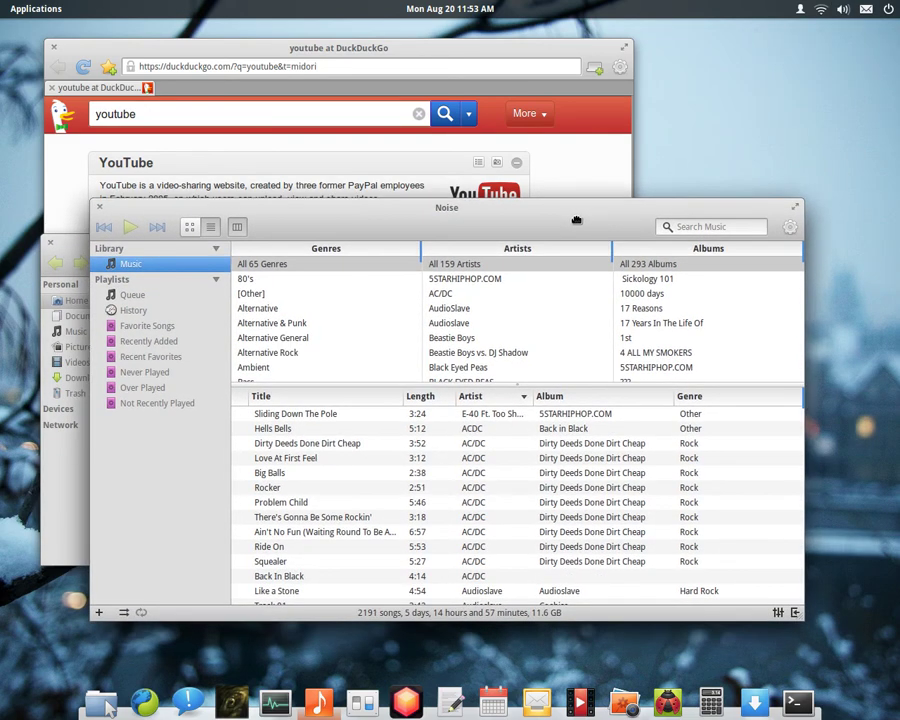
# Show the Noise music library as an album grid, return it to the column browser, and close Noise.
pyautogui.click(189, 227)
pyautogui.scroll(-3, 540, 375)
pyautogui.scroll(1, 532, 380)
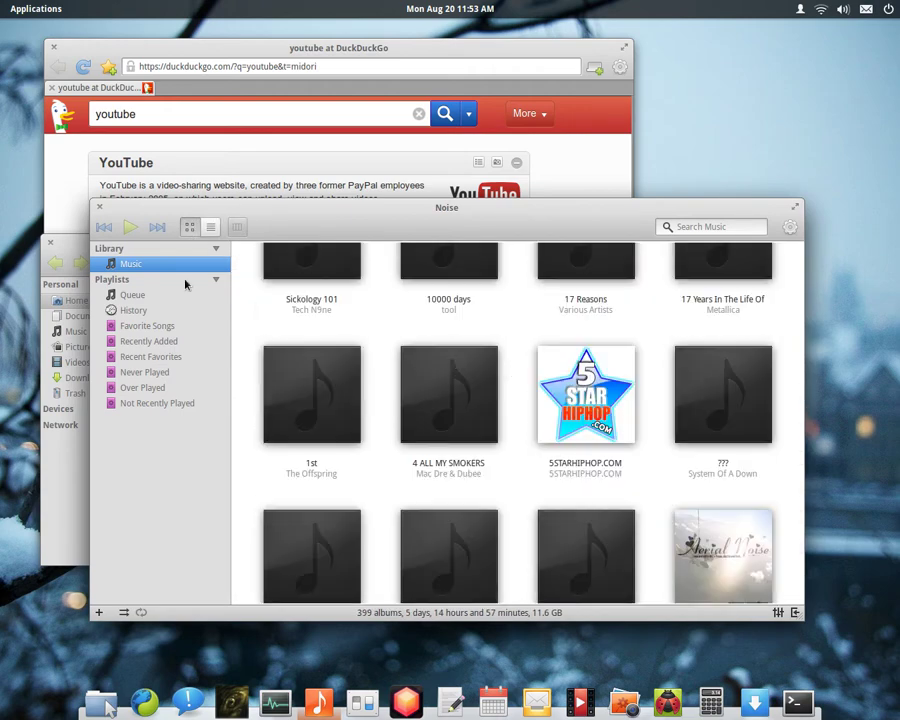
pyautogui.click(236, 227)
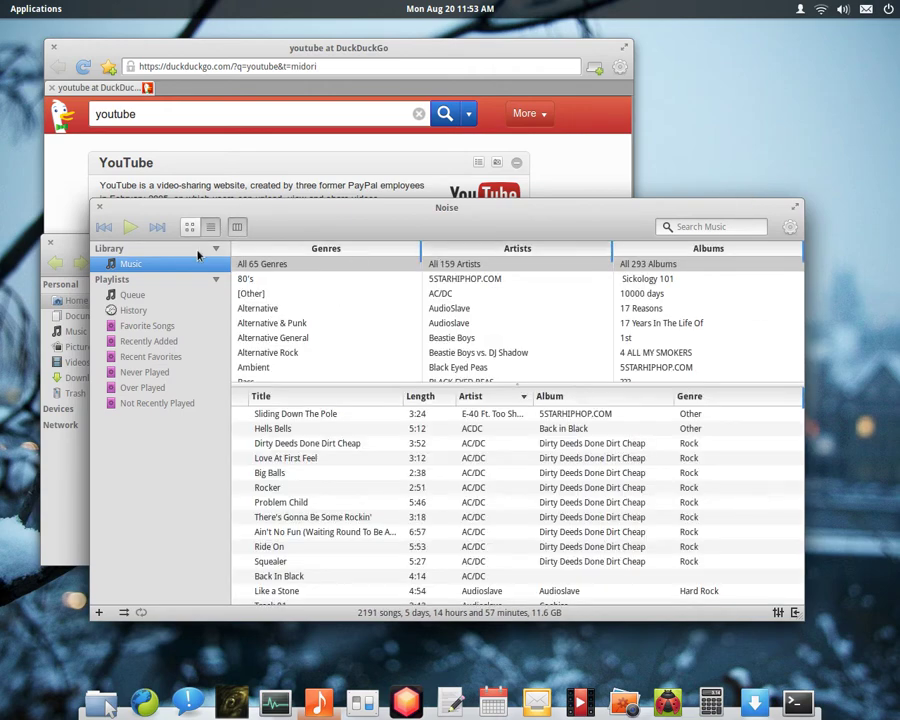
pyautogui.click(99, 207)
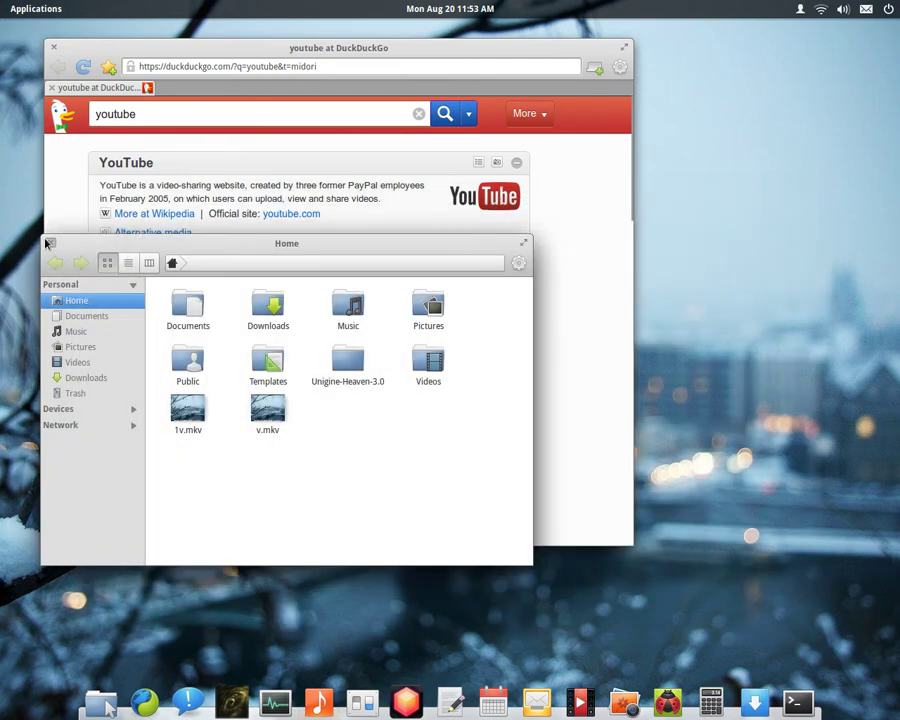
# Open a second Files window and place it to the right of the first one, near the screen's middle.
pyautogui.click(100, 704)
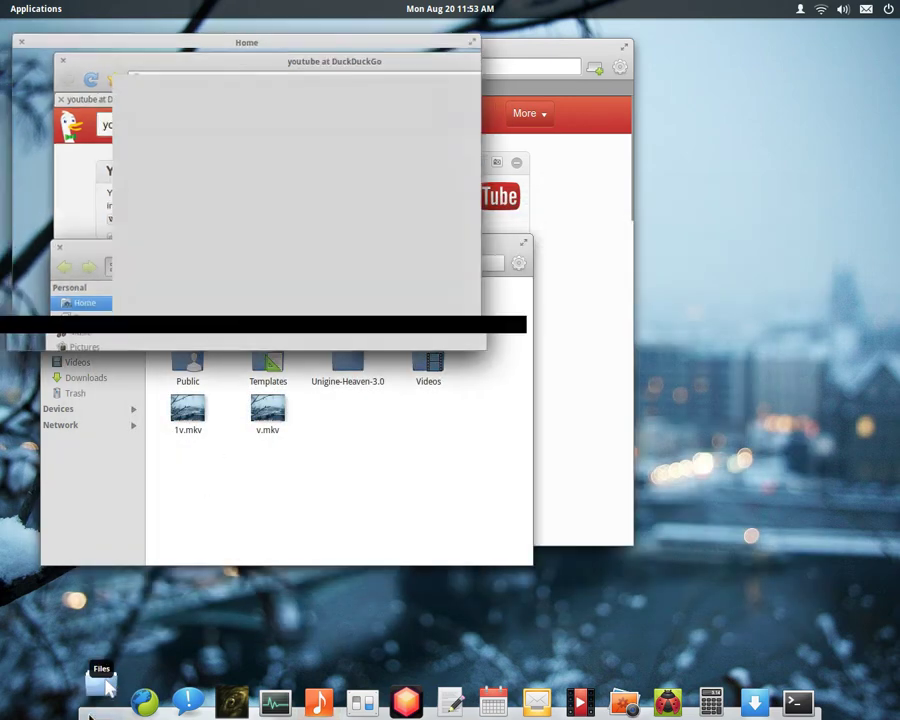
pyautogui.moveTo(287, 24); pyautogui.dragTo(528, 189)
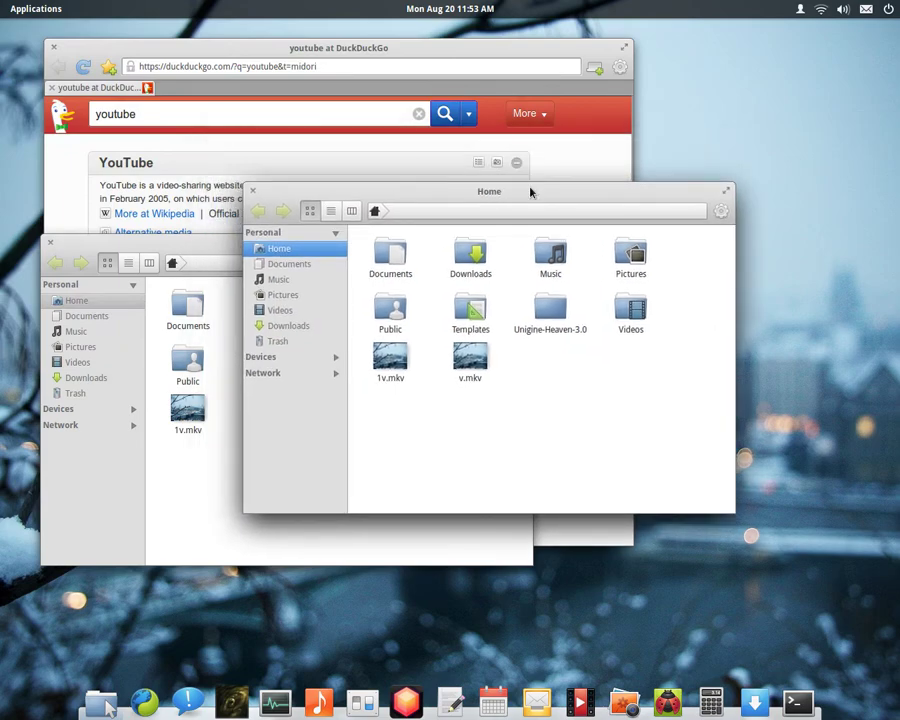
# Cycle repeatedly through the open windows with the window switcher and bring the terminal to the front.
pyautogui.hotkey('alt', 'Tab')
pyautogui.hotkey('alt', 'Tab')
pyautogui.hotkey('alt', 'Tab')
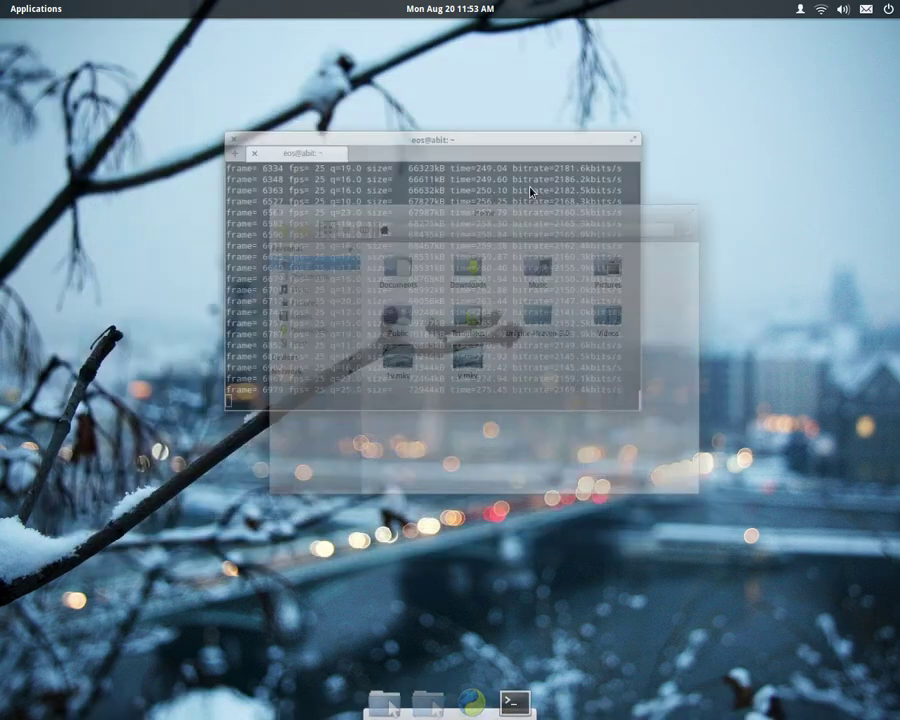
pyautogui.hotkey('alt', 'Tab')
pyautogui.hotkey('alt', 'Tab')
pyautogui.hotkey('alt', 'Tab')
pyautogui.hotkey('alt', 'Tab')
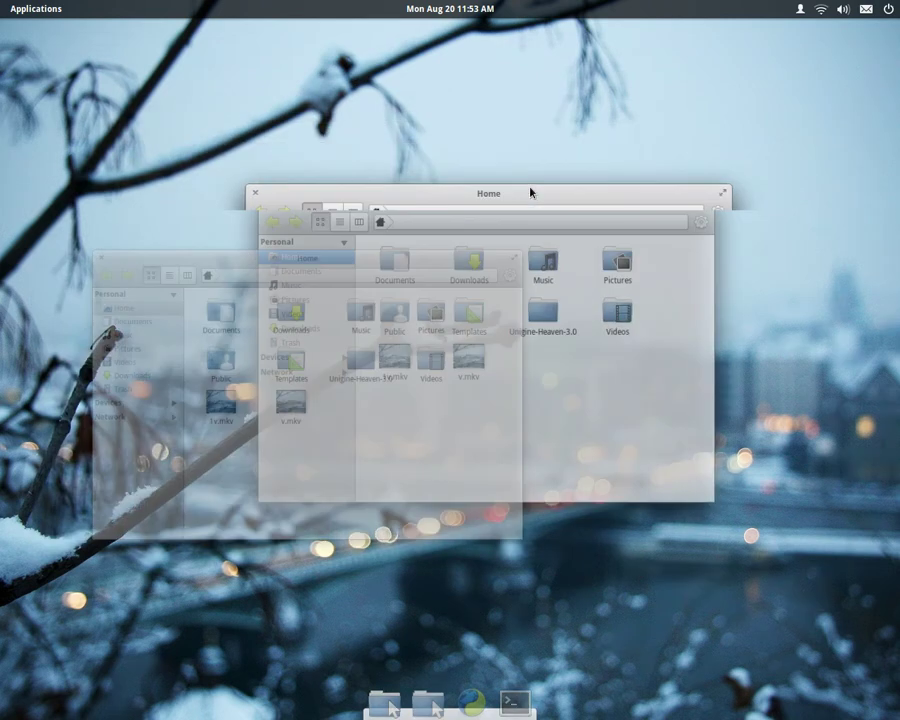
pyautogui.hotkey('alt', 'Tab')
pyautogui.hotkey('alt', 'Tab')
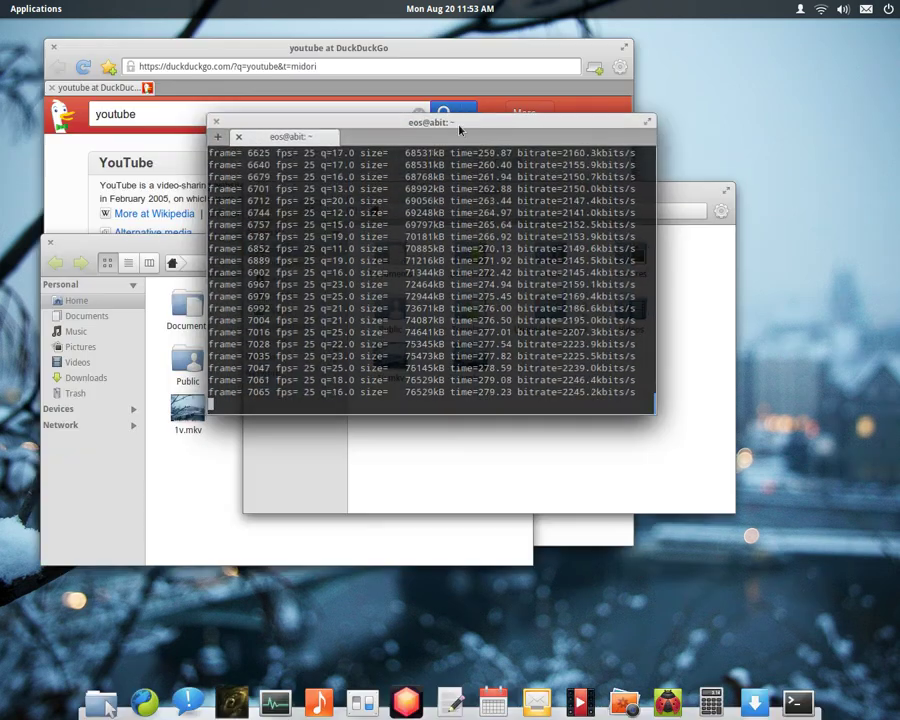
# Bring the web browser forward, view DuckDuckGo's search options list, and return to the second Files window.
pyautogui.hotkey('alt', 'Tab')
pyautogui.click(468, 114)
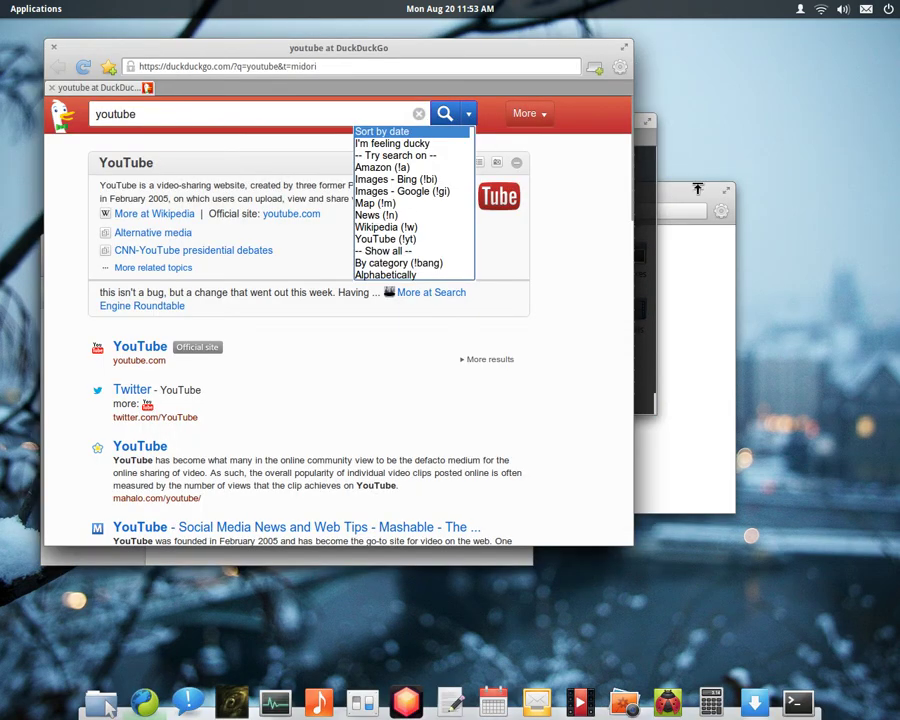
pyautogui.click(679, 188)
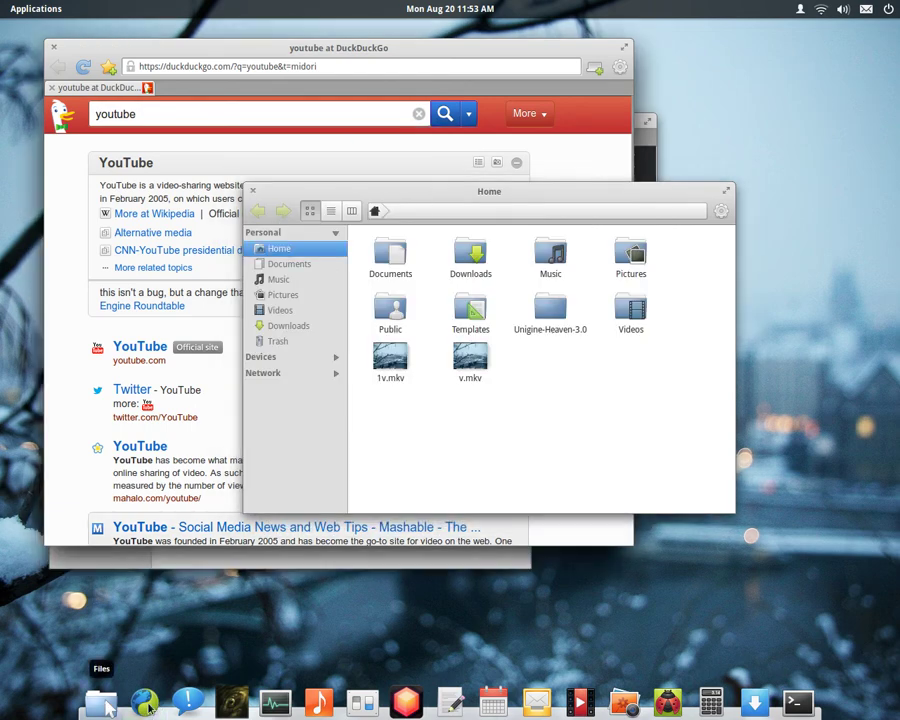
# Restore and minimize the Files windows repeatedly, ending with both minimized.
pyautogui.click(110, 706)
pyautogui.click(108, 706)
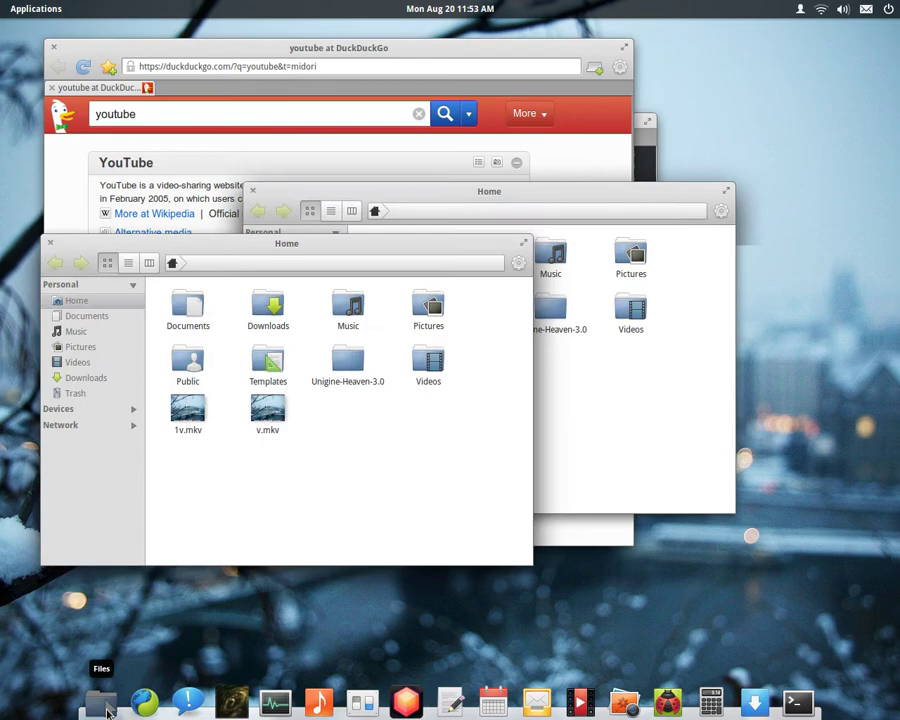
pyautogui.click(108, 706)
pyautogui.click(108, 706)
pyautogui.click(108, 706)
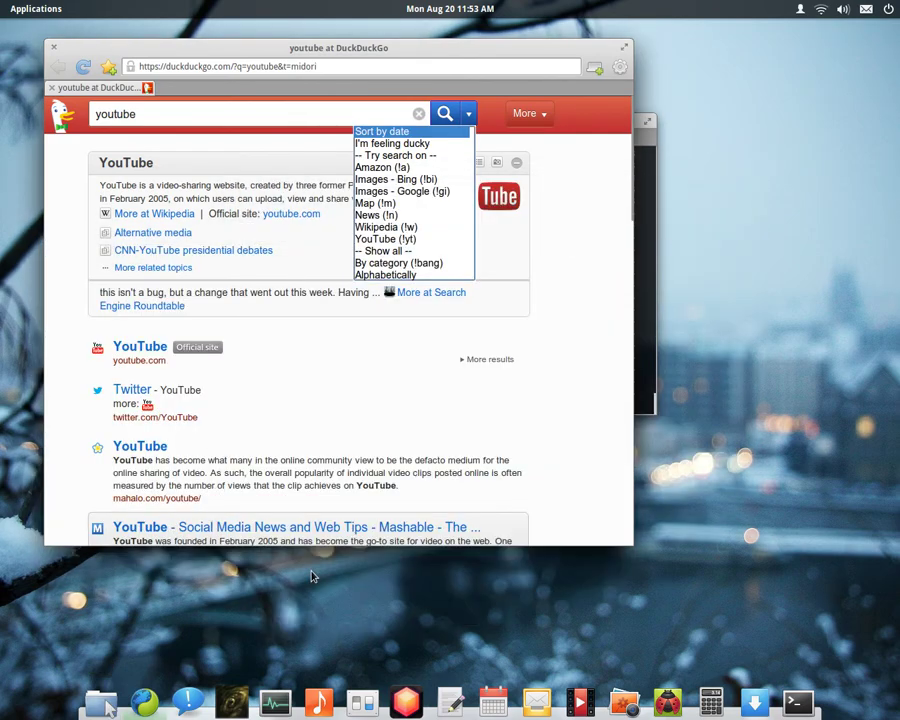
# Cycle through all windows, including the minimized ones, and restore the second Files window to the front.
pyautogui.hotkey('alt', 'Tab')
pyautogui.hotkey('alt', 'Tab')
pyautogui.hotkey('alt', 'Tab')
pyautogui.hotkey('alt', 'Tab')
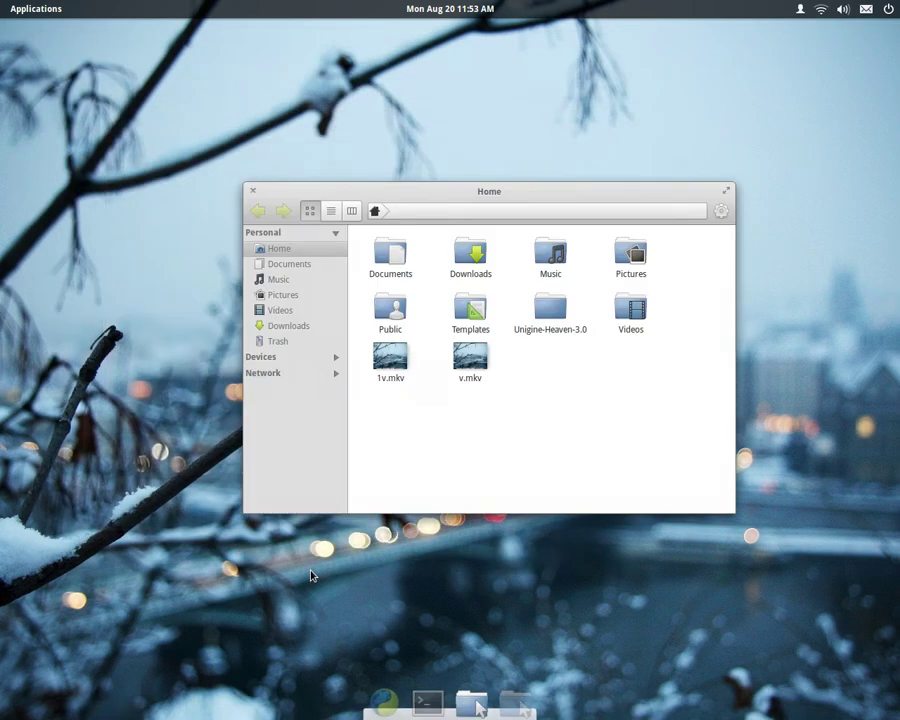
pyautogui.hotkey('alt', 'Tab')
pyautogui.hotkey('alt', 'Tab')
pyautogui.hotkey('alt', 'Tab')
pyautogui.hotkey('alt', 'Tab')
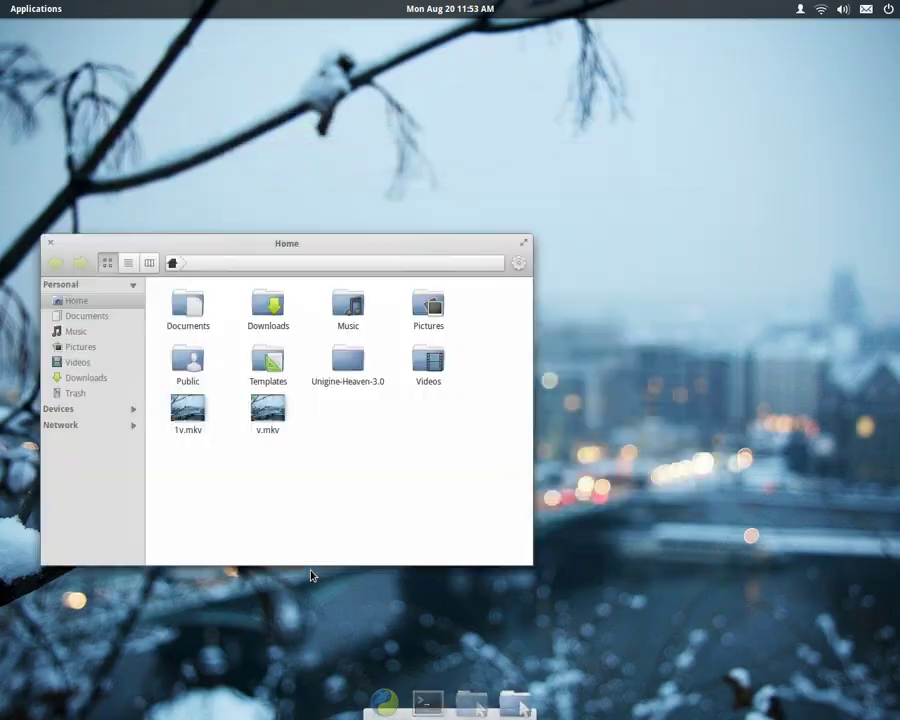
pyautogui.hotkey('alt', 'Tab')
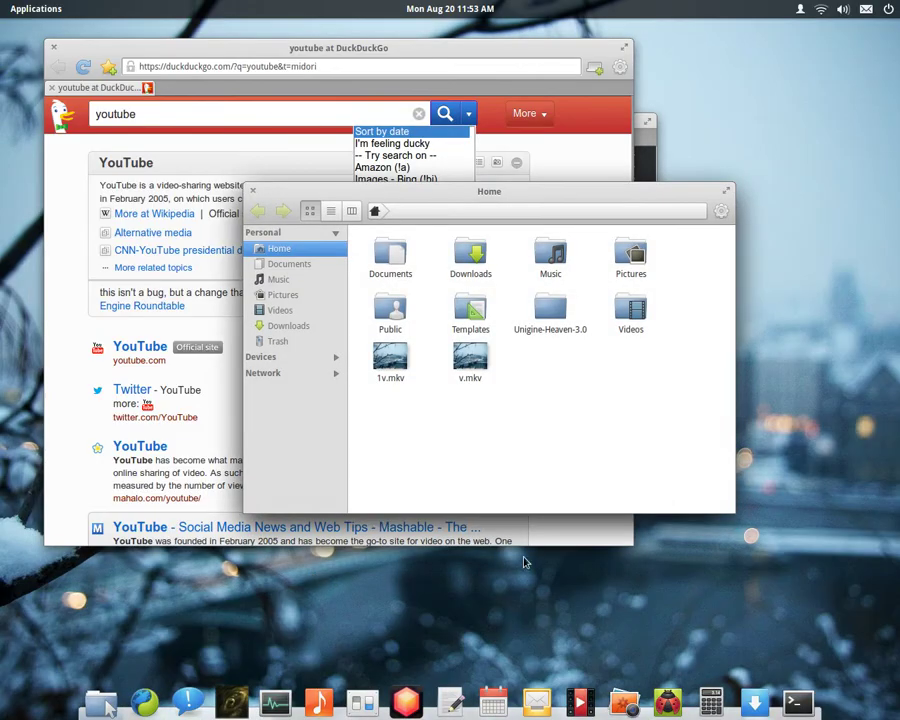
# Close the front Files window and the web browser, and move the terminal toward the screen's upper right.
pyautogui.click(253, 190)
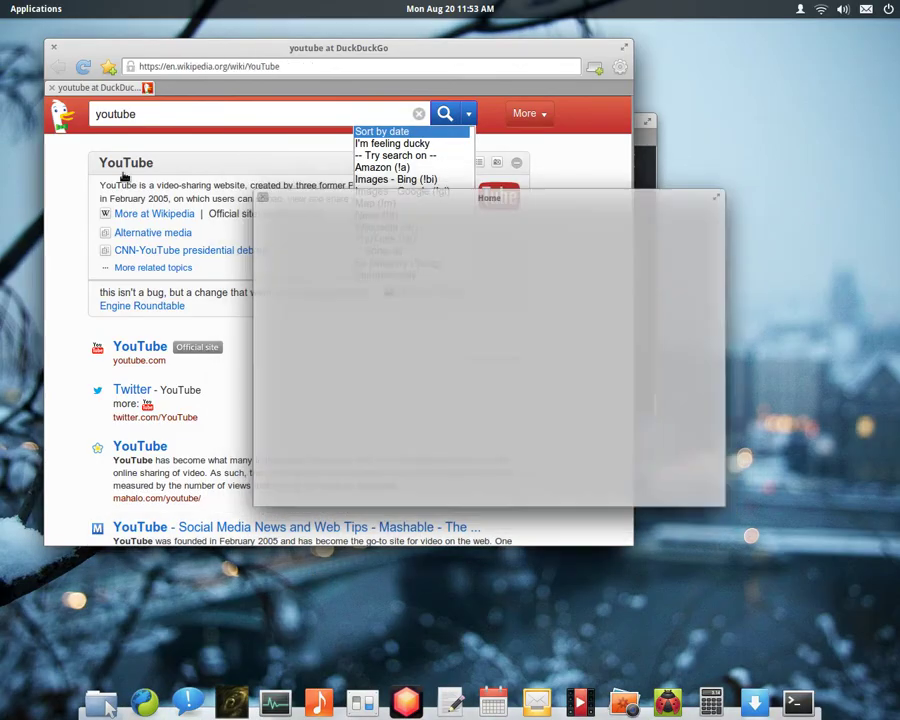
pyautogui.click(48, 45)
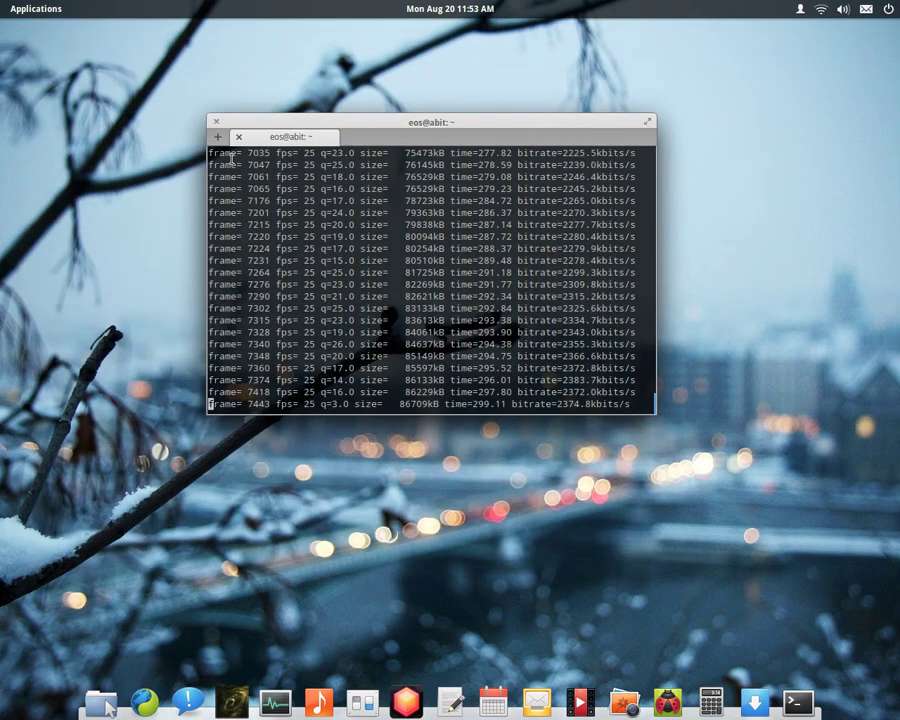
pyautogui.moveTo(449, 141); pyautogui.dragTo(474, 233)
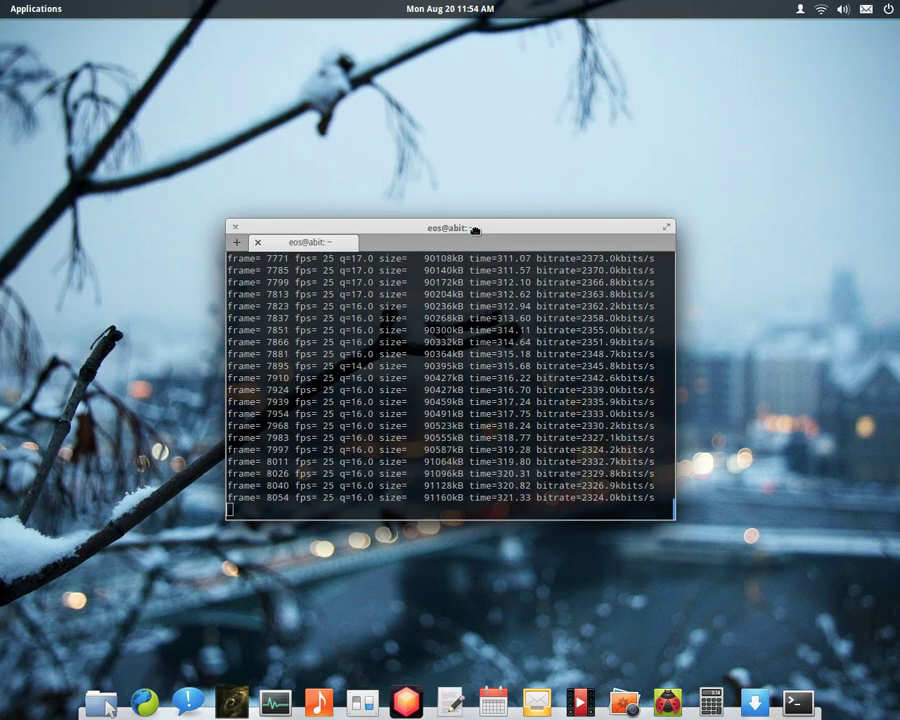
pyautogui.moveTo(475, 230); pyautogui.dragTo(575, 108)
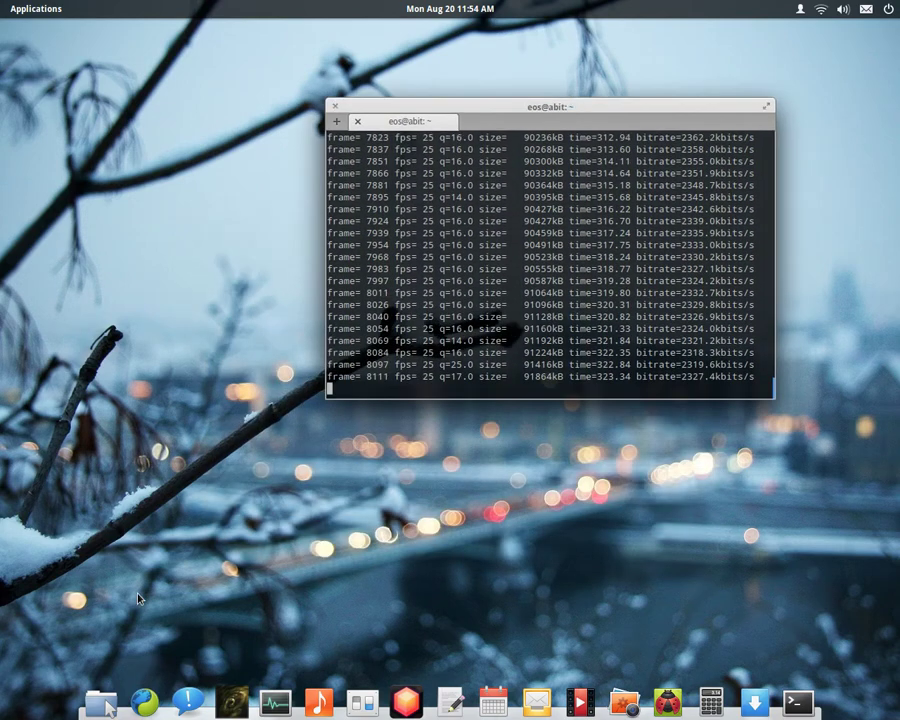
# Open the Maya calendar, move its window toward the center, and open a new event form for August 20, 2012.
pyautogui.click(493, 703)
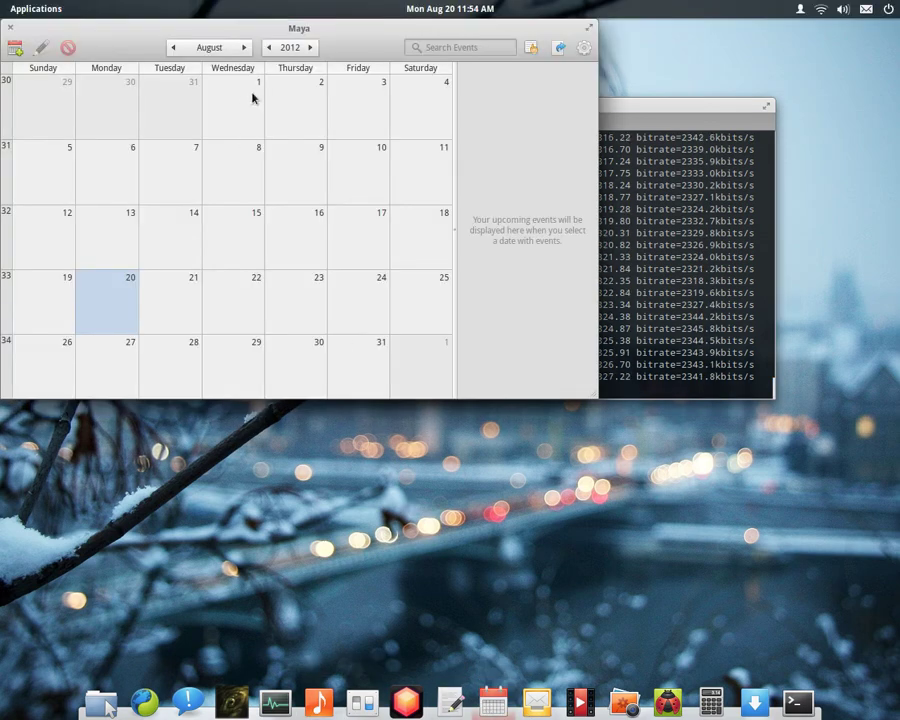
pyautogui.moveTo(376, 36); pyautogui.dragTo(469, 159)
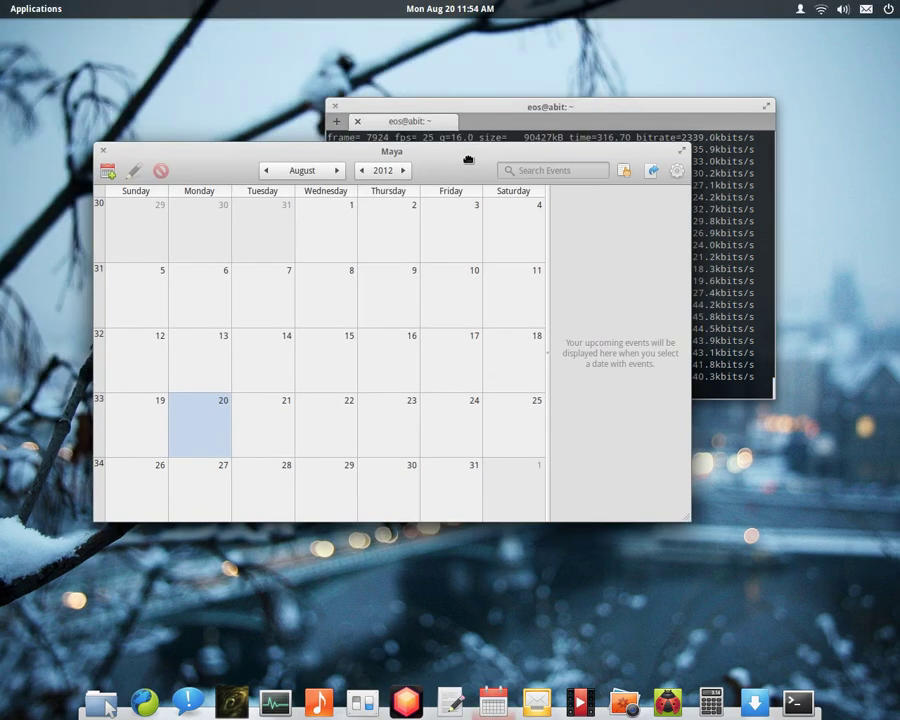
pyautogui.doubleClick(220, 431)
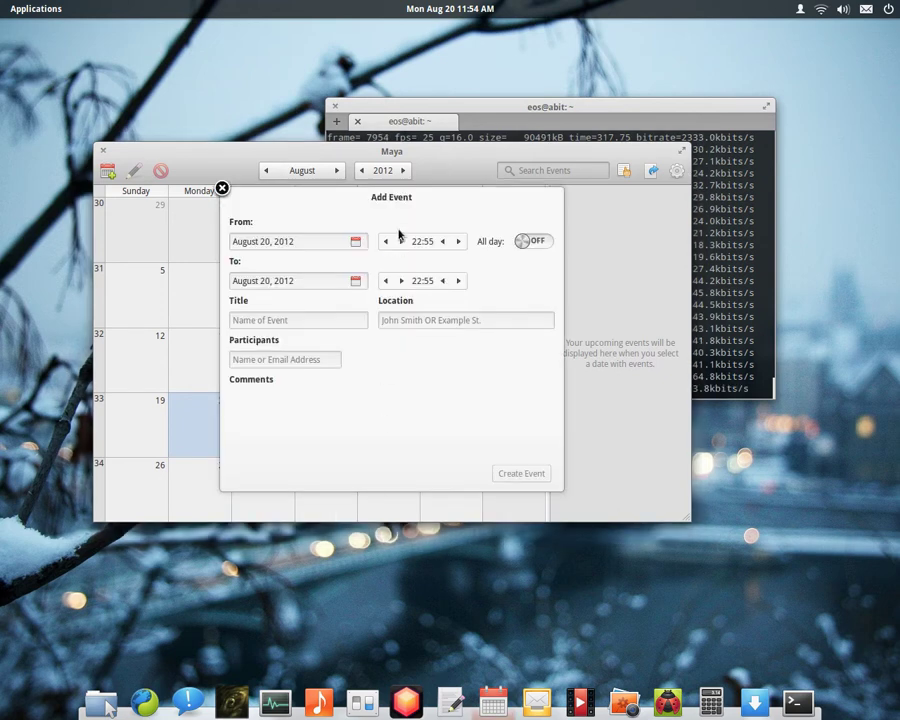
pyautogui.moveTo(411, 199); pyautogui.dragTo(429, 207)
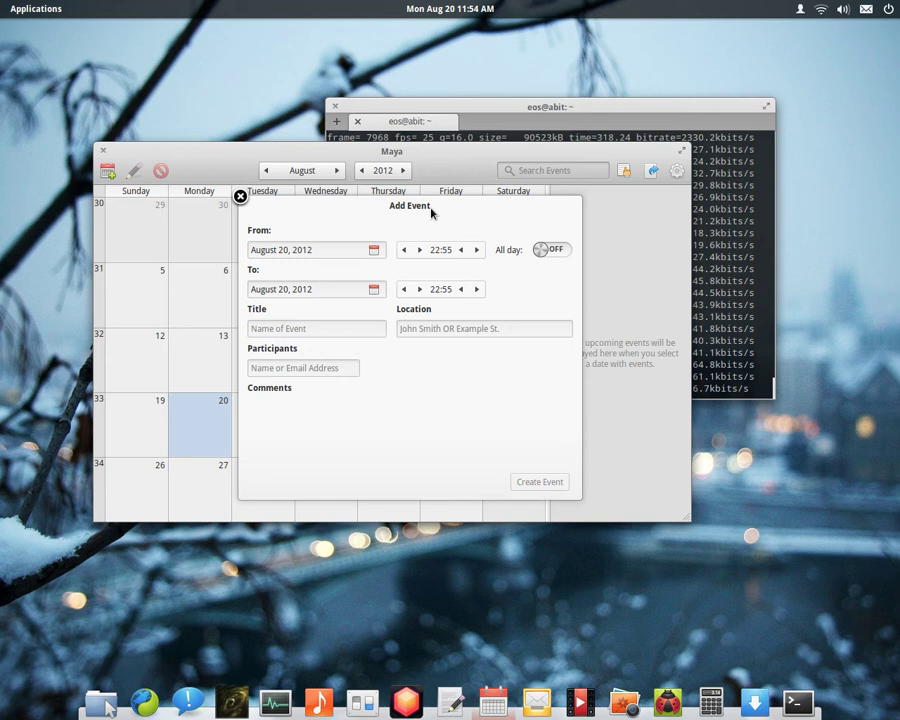
# Examine the new event's title and participants fields, dismiss the form without creating the event, and close Maya.
pyautogui.click(317, 369)
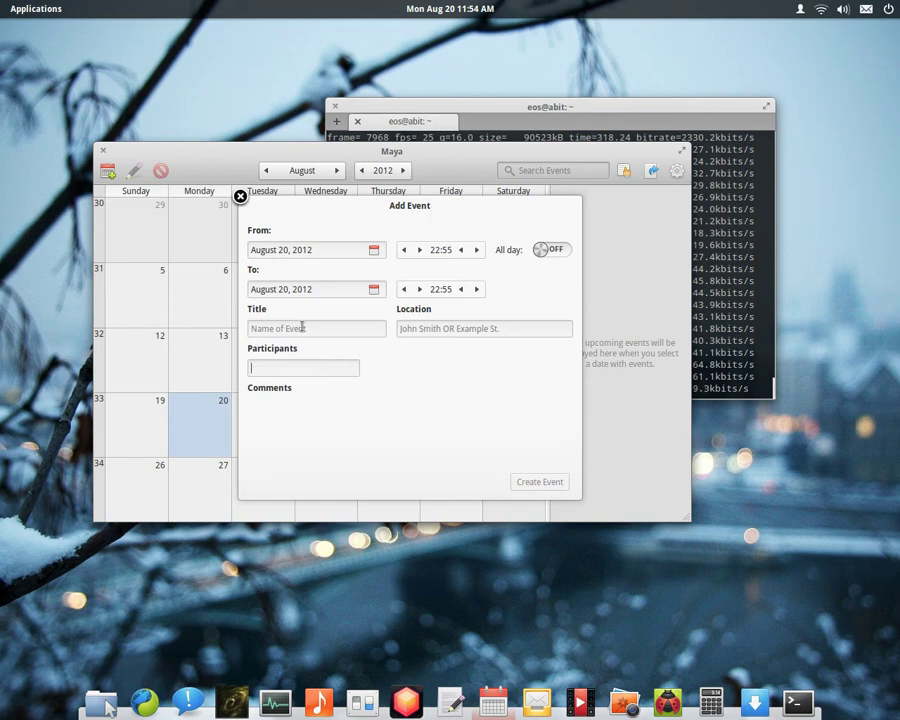
pyautogui.click(302, 328)
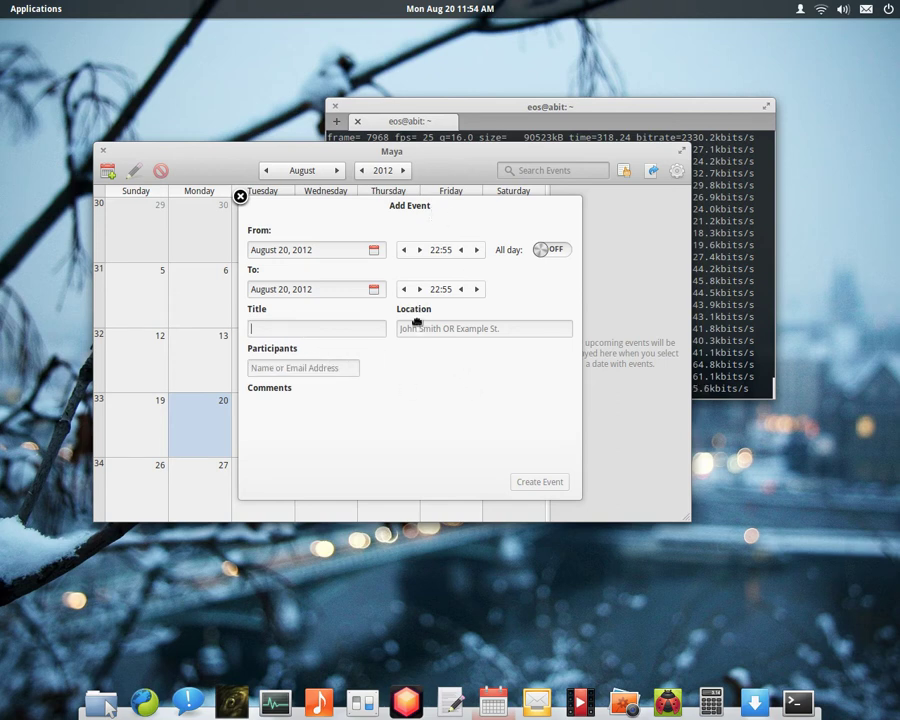
pyautogui.click(344, 367)
pyautogui.moveTo(498, 206); pyautogui.dragTo(496, 197)
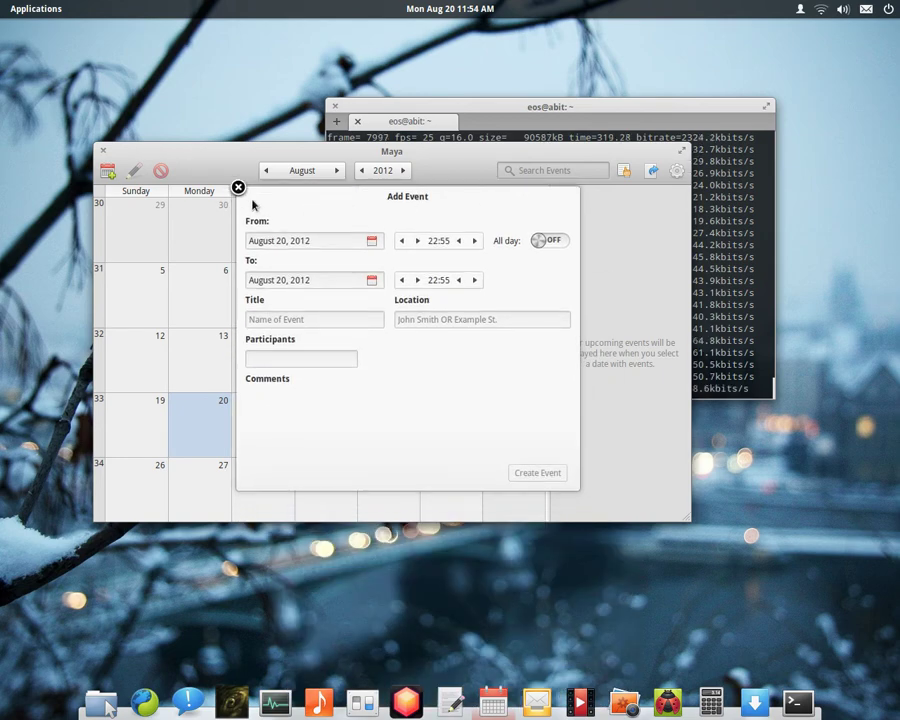
pyautogui.click(238, 187)
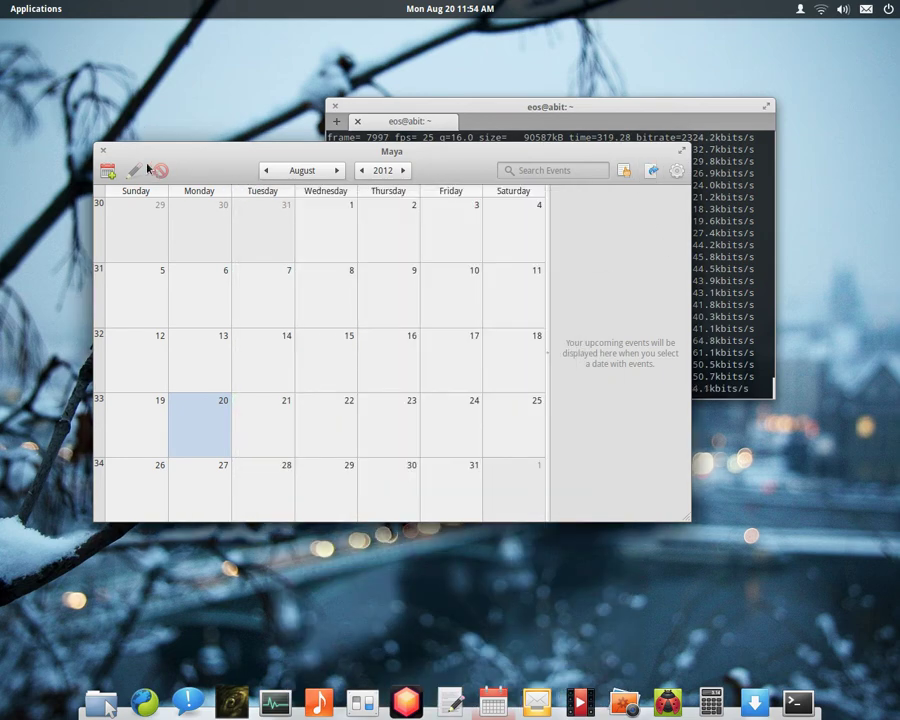
pyautogui.click(101, 150)
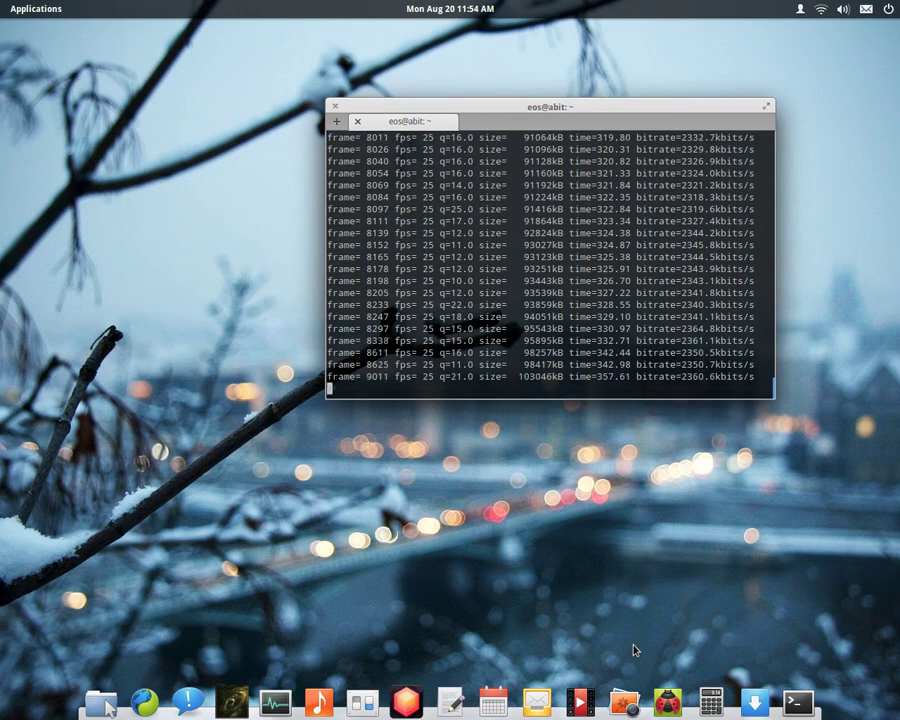
# Move the terminal window toward the screen's center and view the month calendar of the date indicator.
pyautogui.click(537, 704)
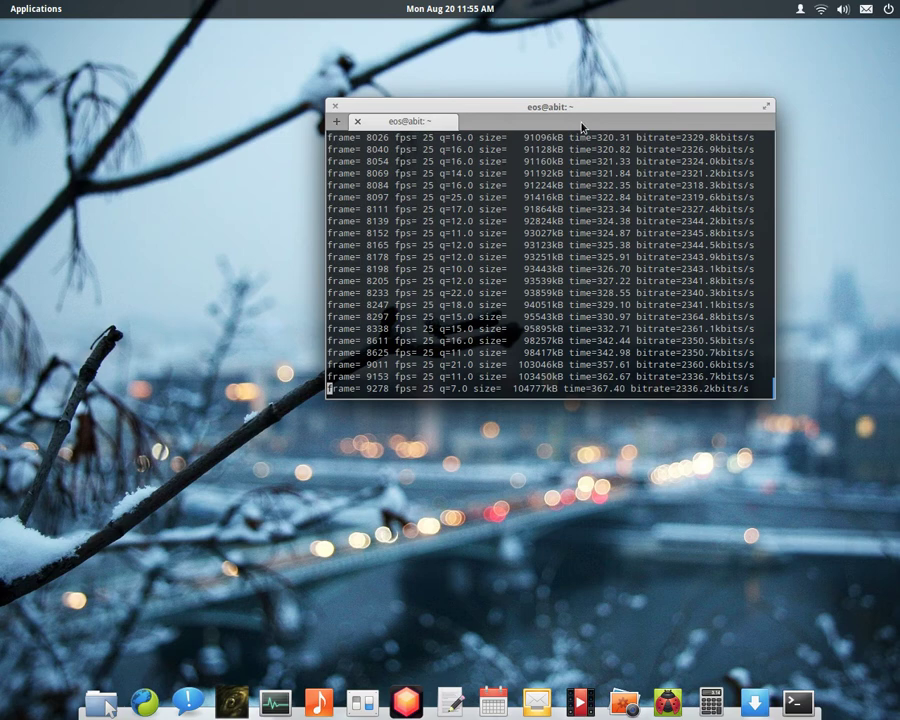
pyautogui.moveTo(592, 105); pyautogui.dragTo(527, 187)
pyautogui.click(427, 5)
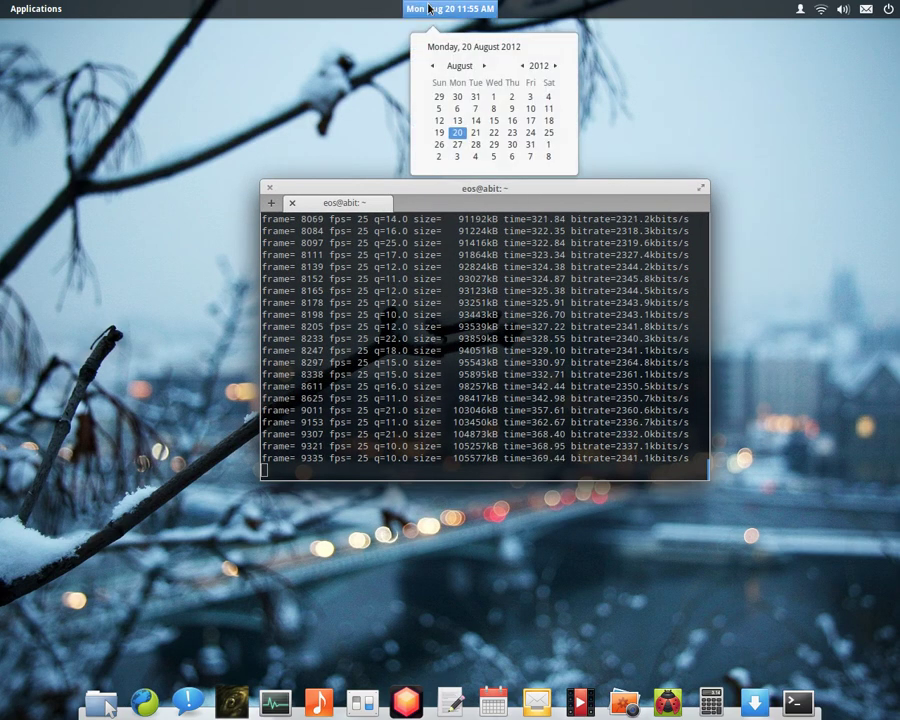
pyautogui.click(427, 5)
# Open System Settings, shift its window slightly, search the settings for "sou", and open the Sound settings.
pyautogui.click(366, 705)
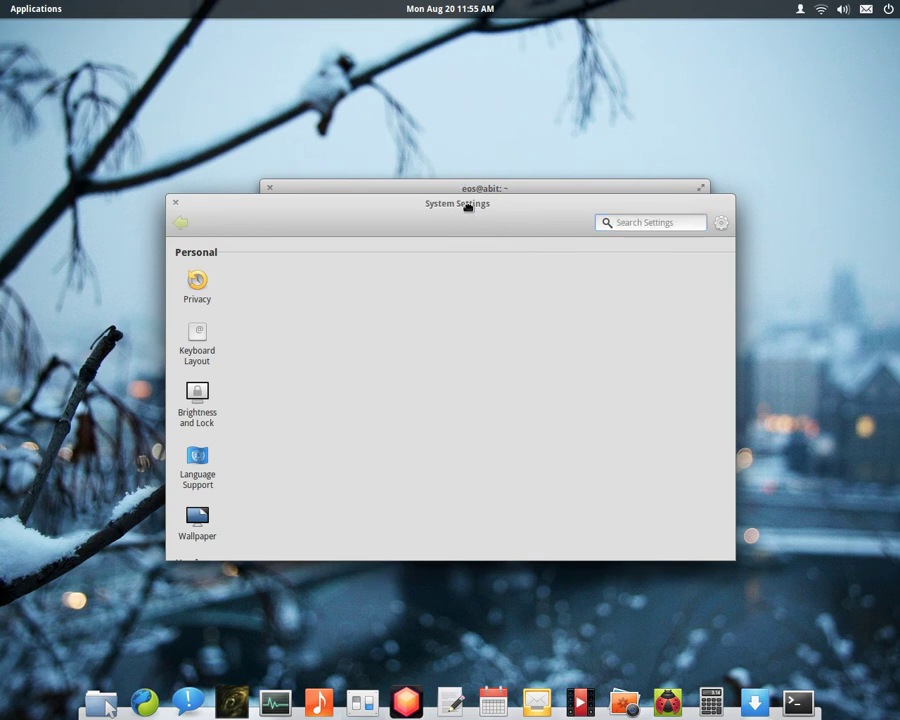
pyautogui.moveTo(466, 207); pyautogui.dragTo(461, 217)
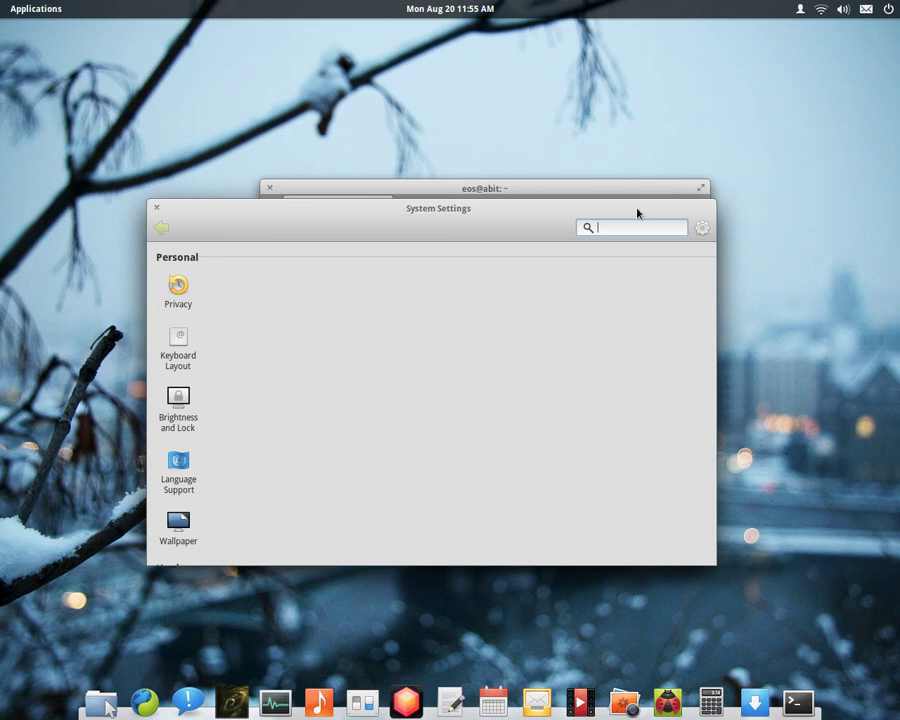
pyautogui.write('oun')
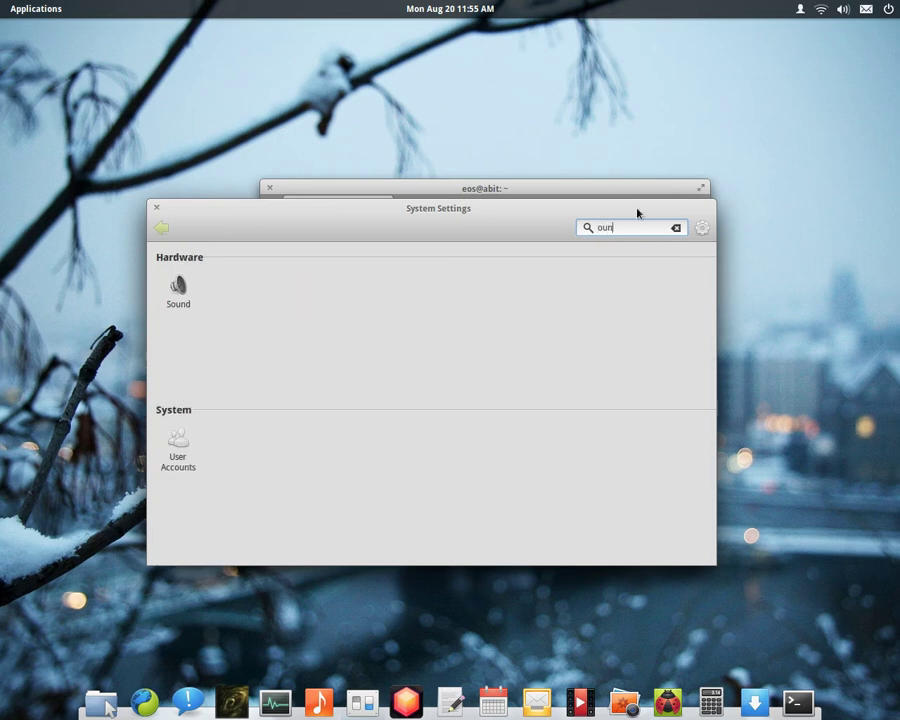
pyautogui.press('BackSpace')
pyautogui.press('BackSpace')
pyautogui.press('BackSpace')
pyautogui.write('sou')
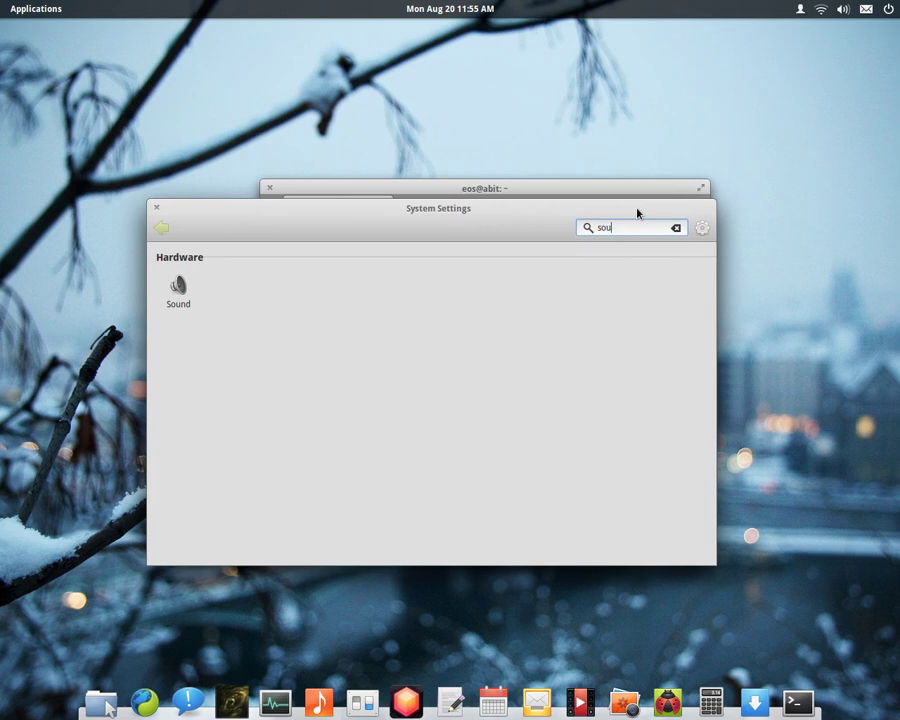
pyautogui.click(181, 288)
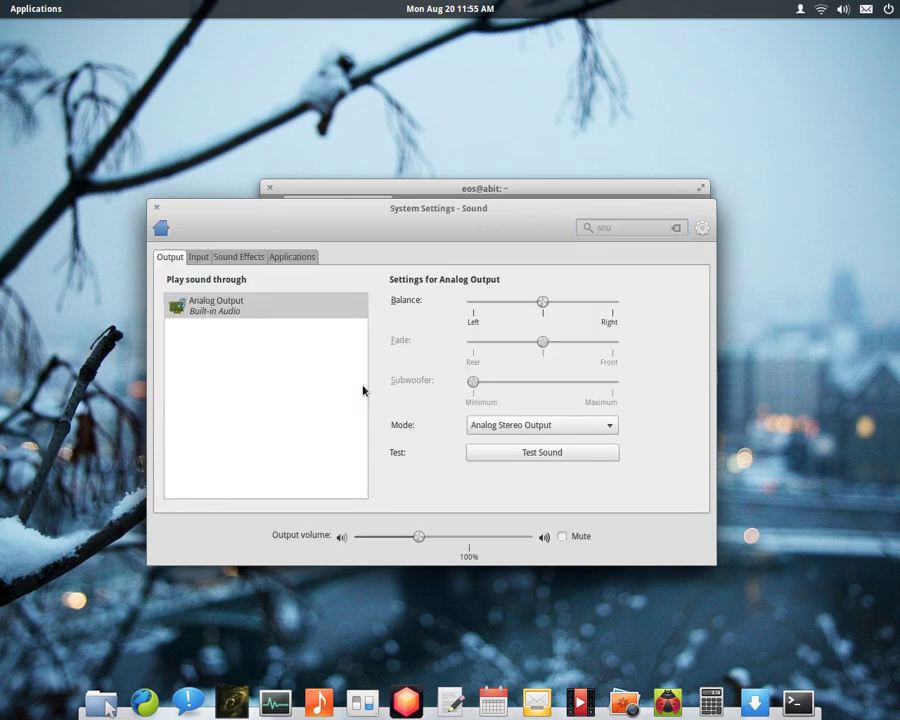
# Go back to the settings overview, open the Wallpaper settings, and try the wooden tunnel, red maple leaves, pink lotus and sunset wheat field wallpapers.
pyautogui.click(160, 228)
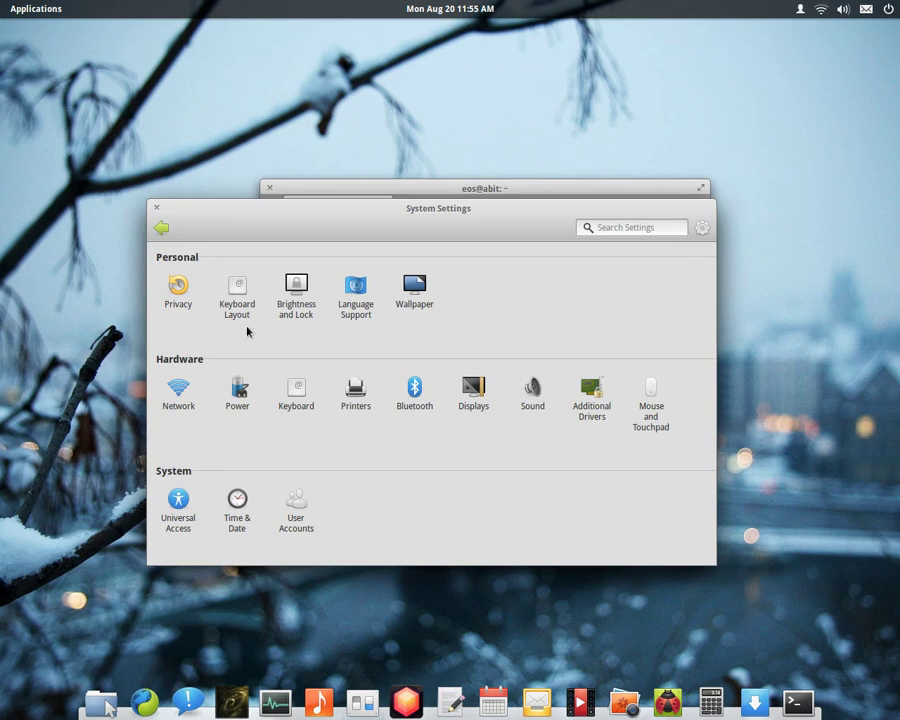
pyautogui.click(425, 287)
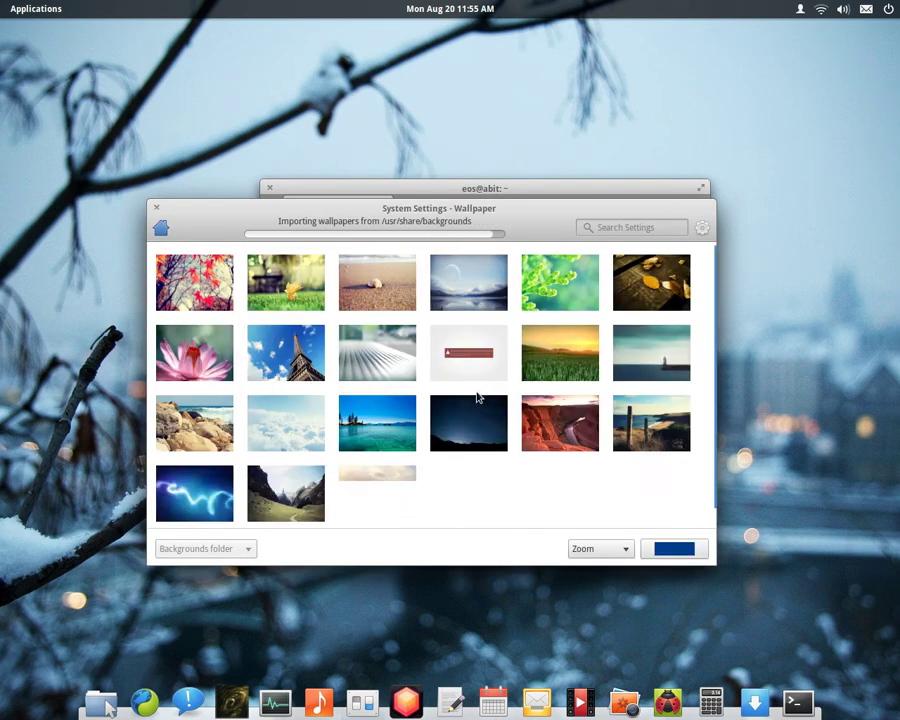
pyautogui.click(568, 492)
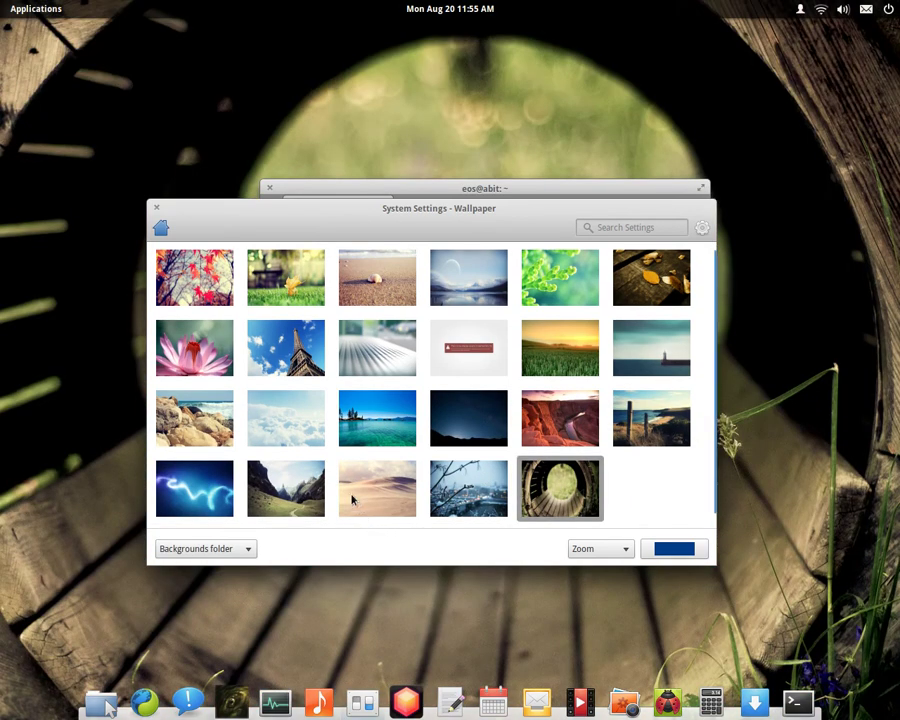
pyautogui.click(165, 283)
pyautogui.click(205, 355)
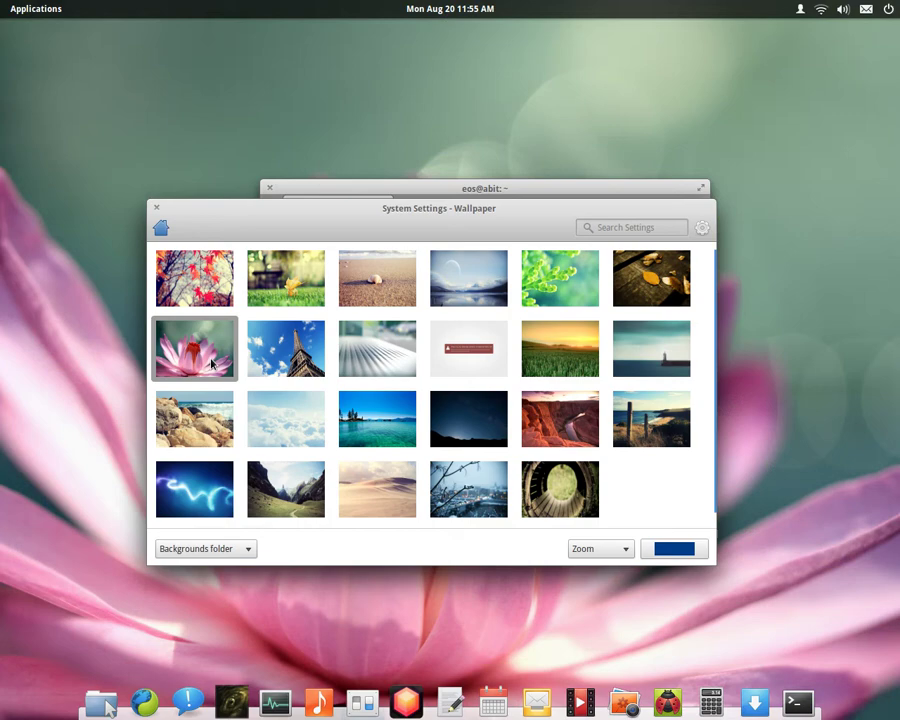
pyautogui.scroll(1, 212, 363)
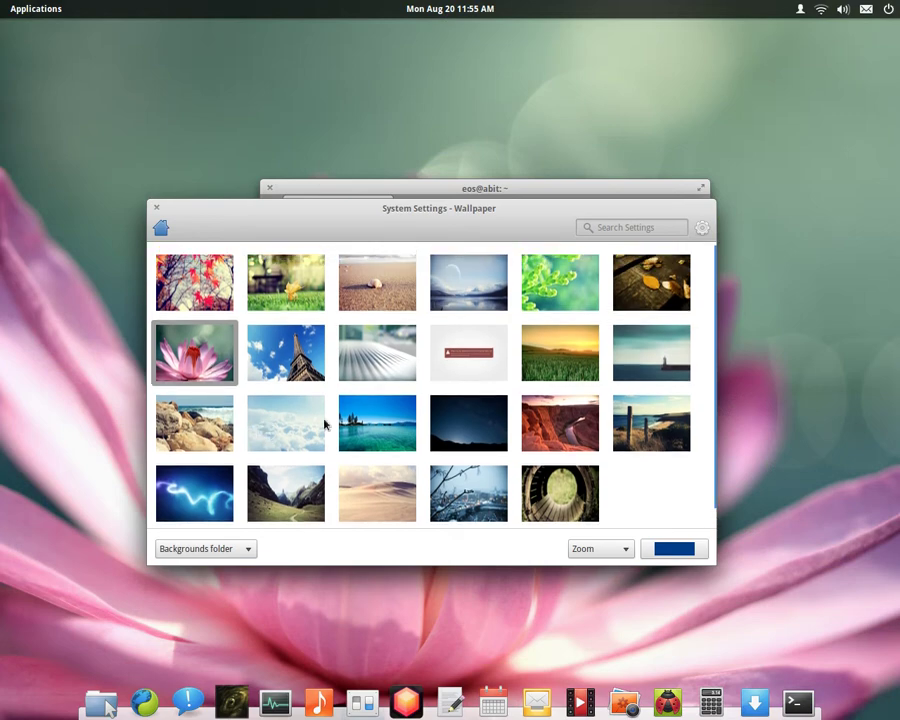
pyautogui.click(567, 373)
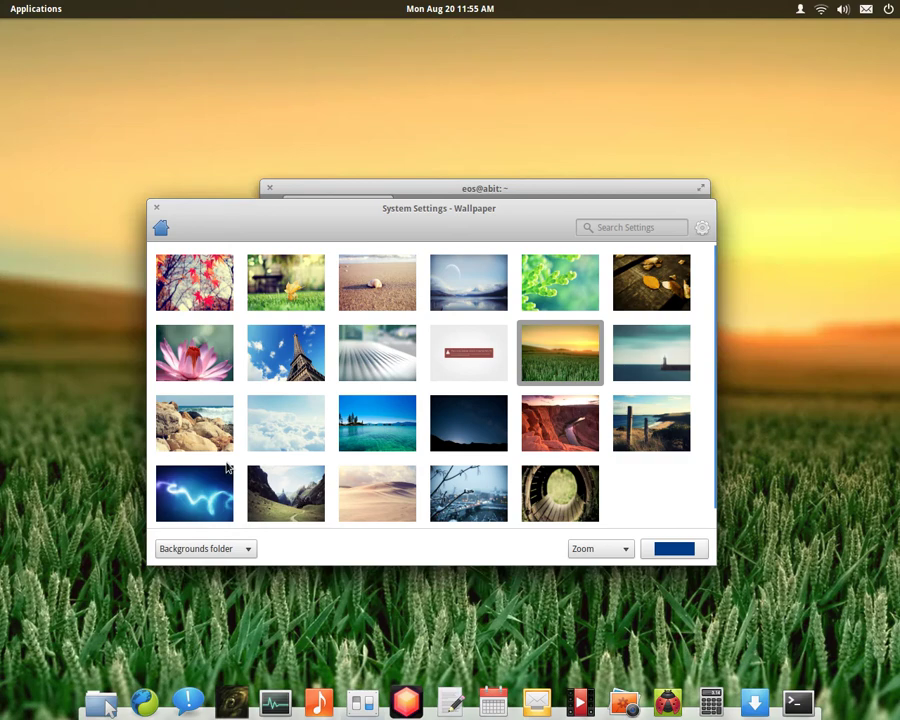
# Reselect the pink lotus wallpaper and replace it with the red maple leaves wallpaper.
pyautogui.scroll(-1, 330, 495)
pyautogui.click(205, 345)
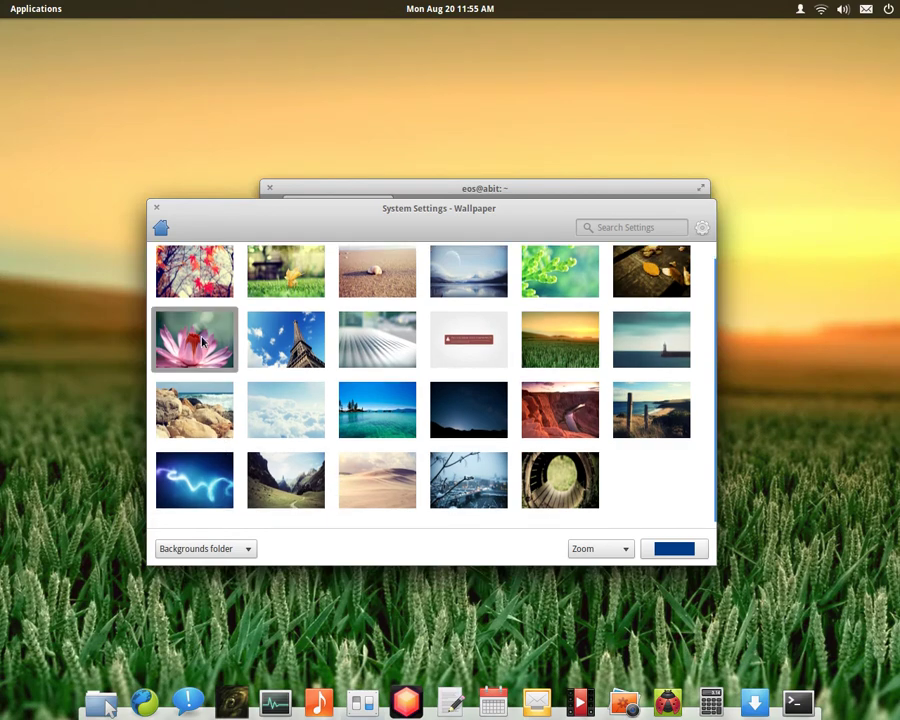
pyautogui.click(176, 263)
# Return to the settings overview, close System Settings, and move the terminal window a little up and to the left.
pyautogui.click(160, 228)
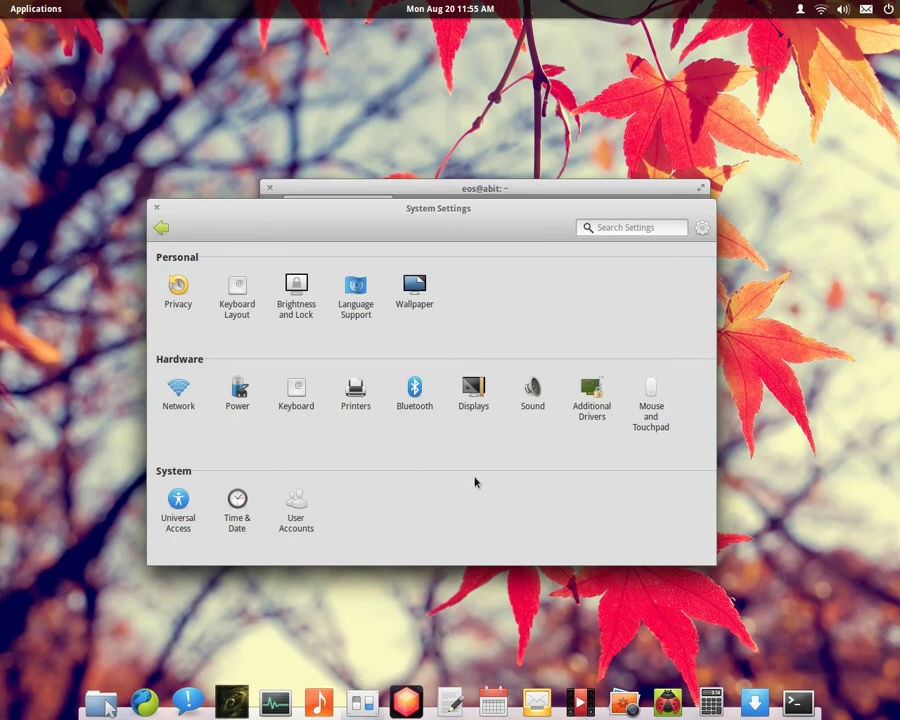
pyautogui.click(157, 207)
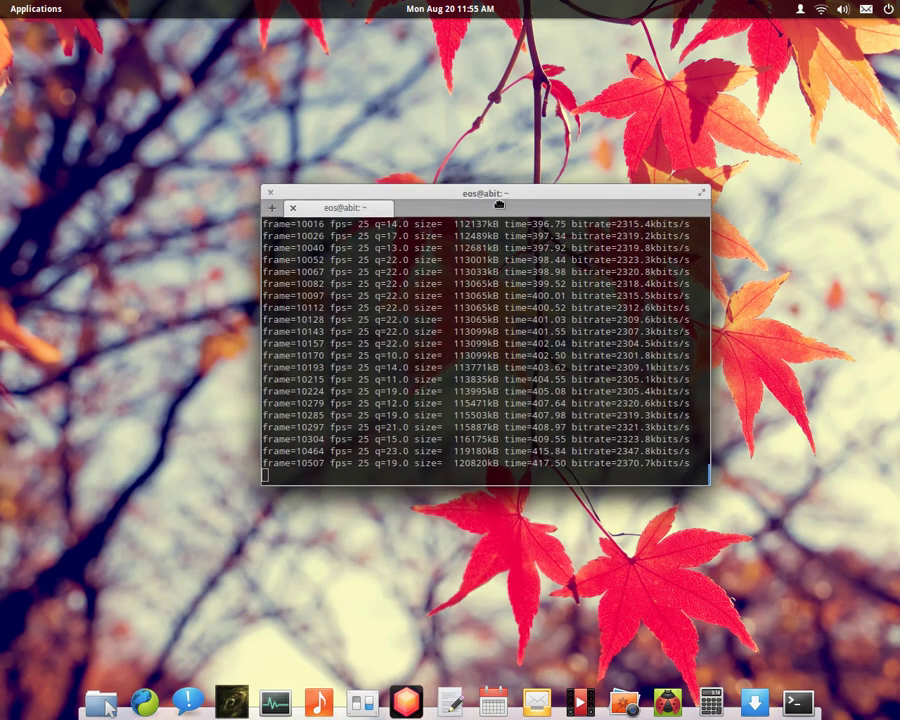
pyautogui.moveTo(496, 187); pyautogui.dragTo(446, 177)
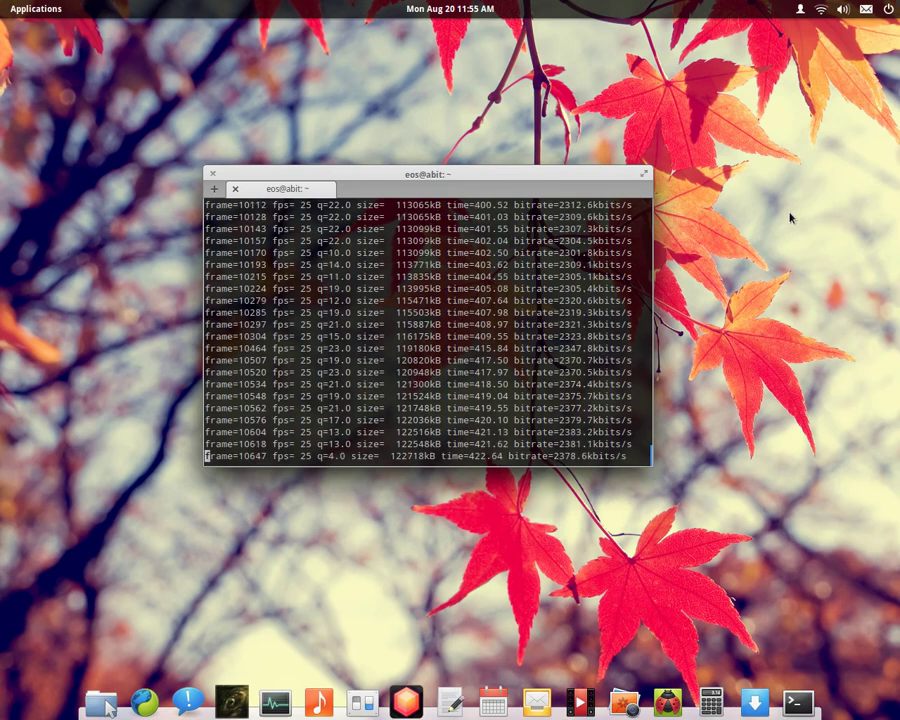